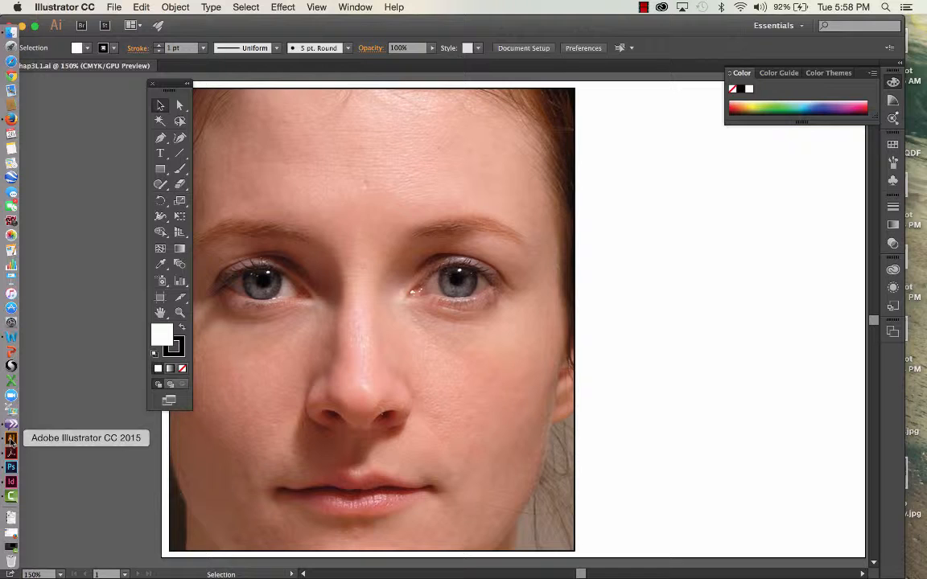
{"action": "left_click", "coordinate": [114, 8]}
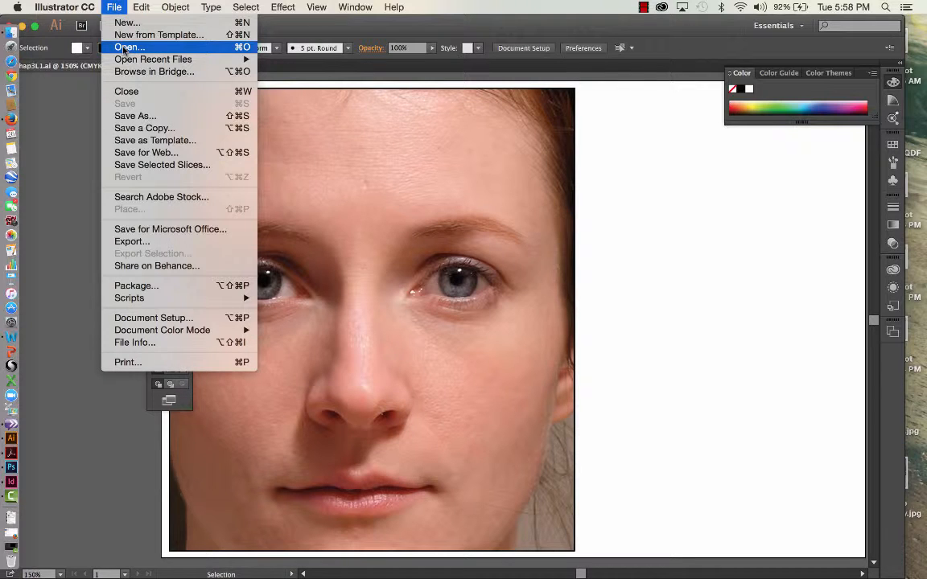
{"action": "left_click", "coordinate": [483, 103]}
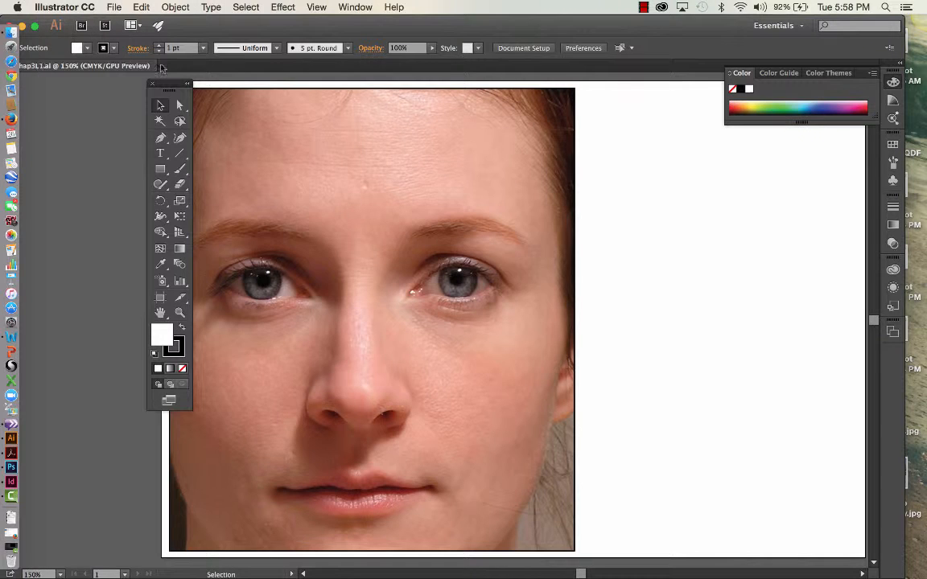
Reset the Essentials workspace, collapse the Libraries panel and float the toolbox beside the artwork.
{"action": "left_click", "coordinate": [783, 26]}
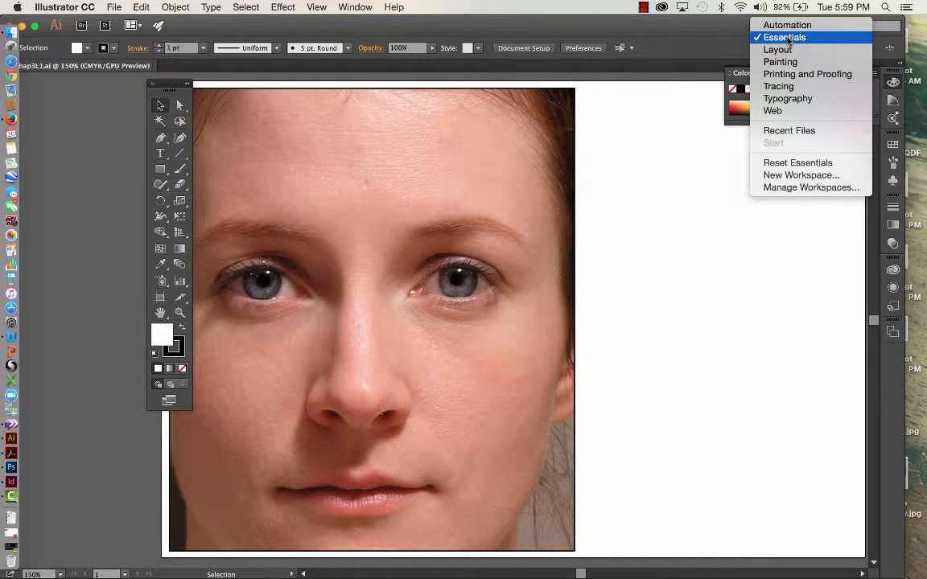
{"action": "left_click", "coordinate": [800, 163]}
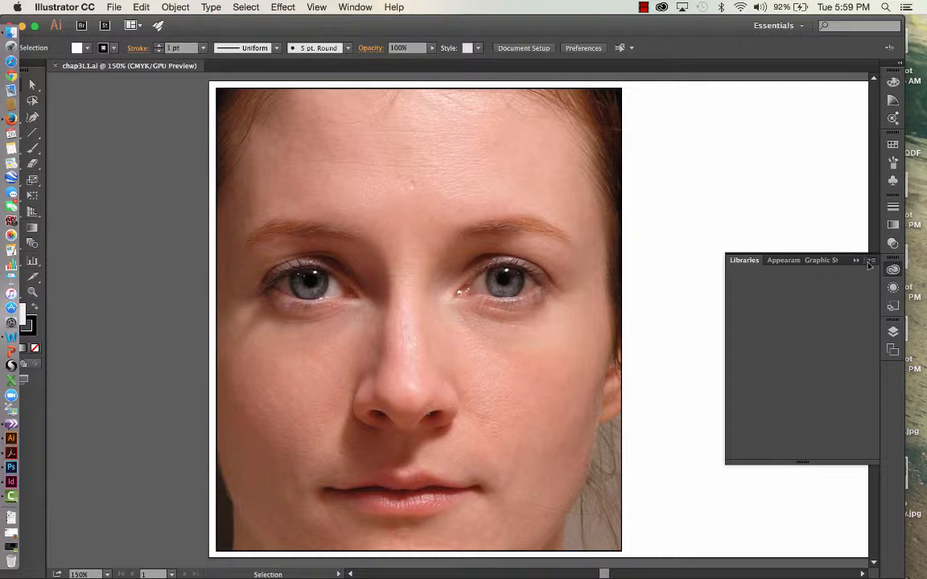
{"action": "left_click", "coordinate": [857, 262]}
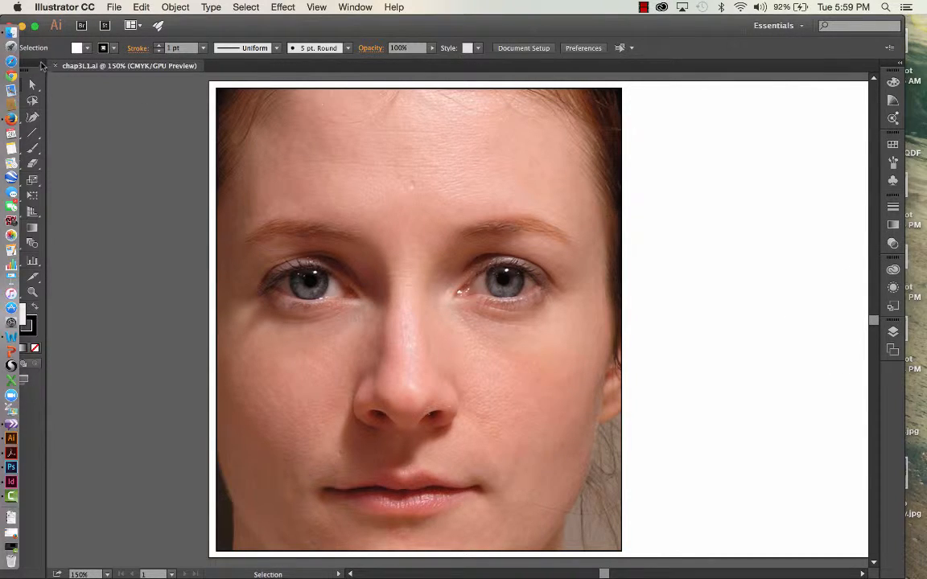
{"action": "left_click_drag", "start_coordinate": [40, 71], "coordinate": [137, 86]}
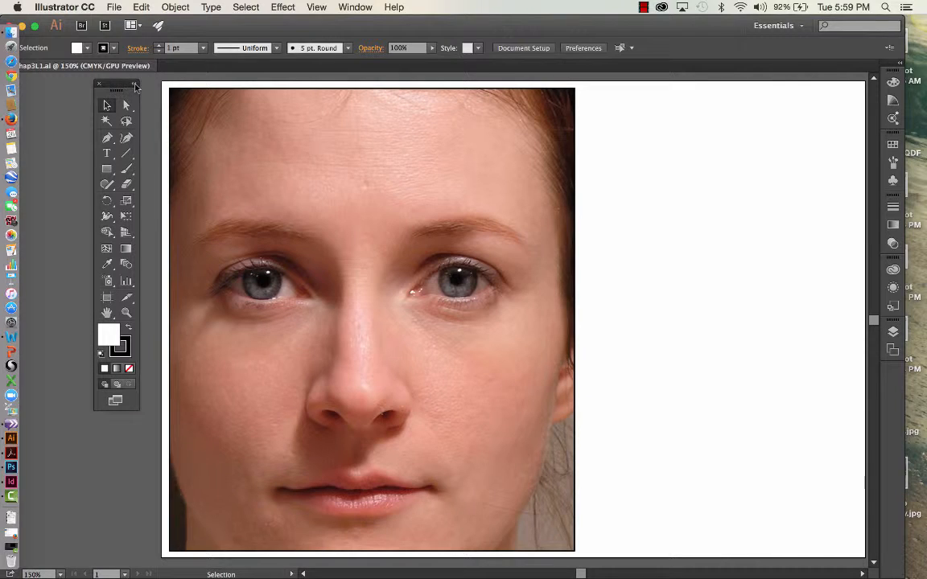
Bring up the document's layer list and make the box layer visible.
{"action": "left_click", "coordinate": [345, 8]}
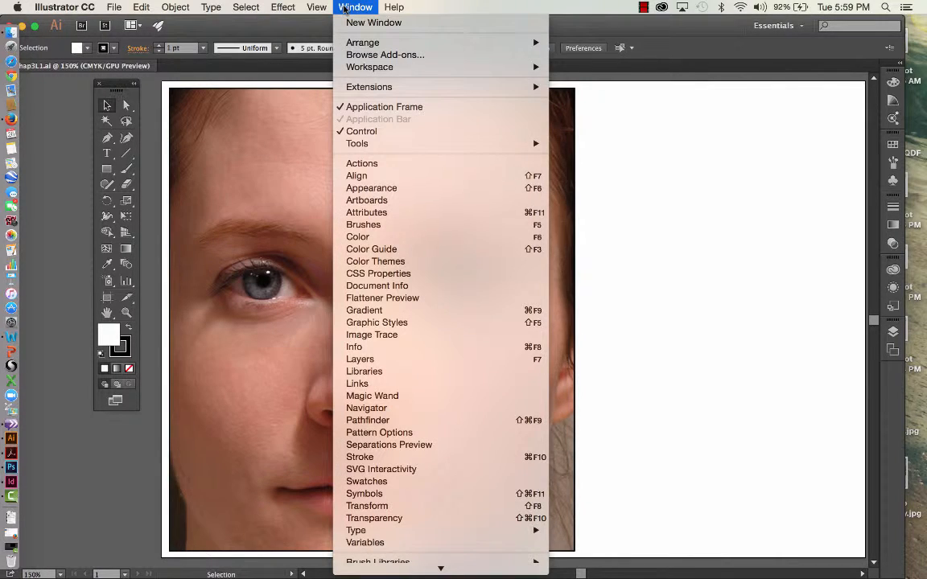
{"action": "left_click", "coordinate": [374, 364]}
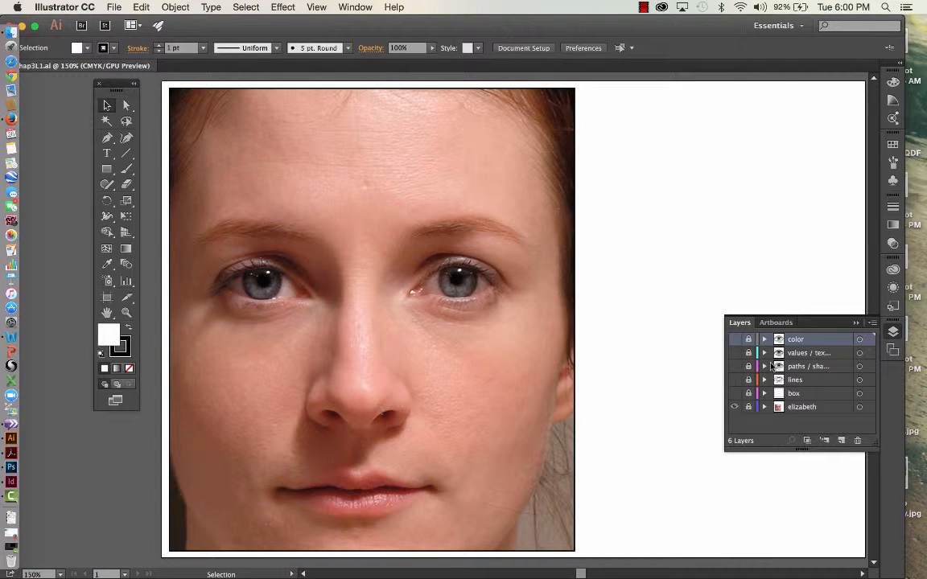
{"action": "left_click", "coordinate": [736, 394]}
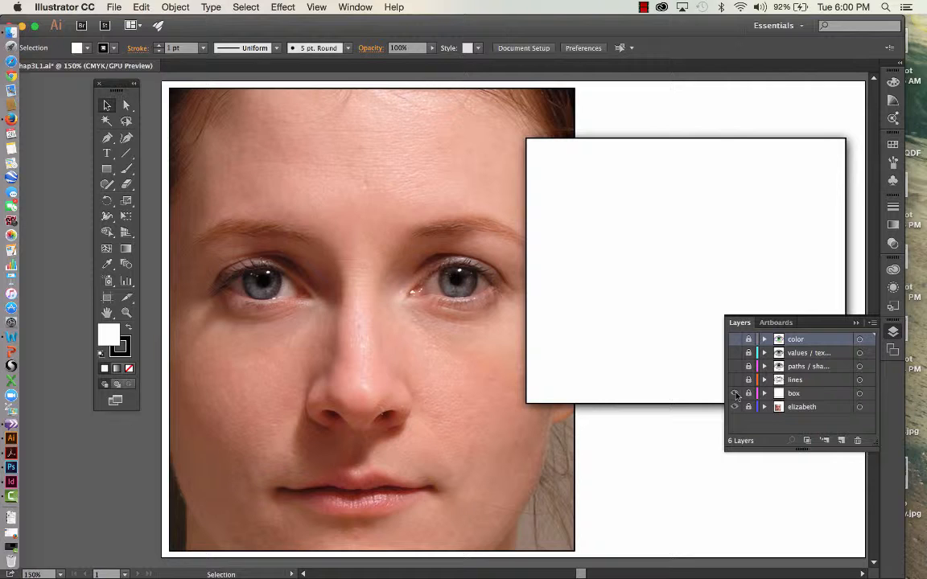
Create a new layer directly above the box layer and name it Eye-Bitmap.
{"action": "left_click", "coordinate": [818, 394]}
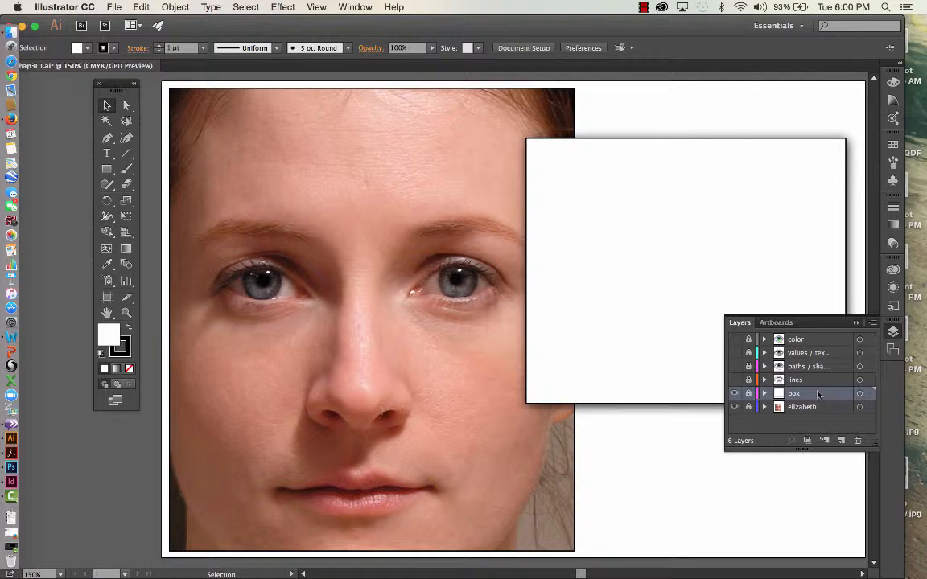
{"action": "left_click", "coordinate": [841, 442]}
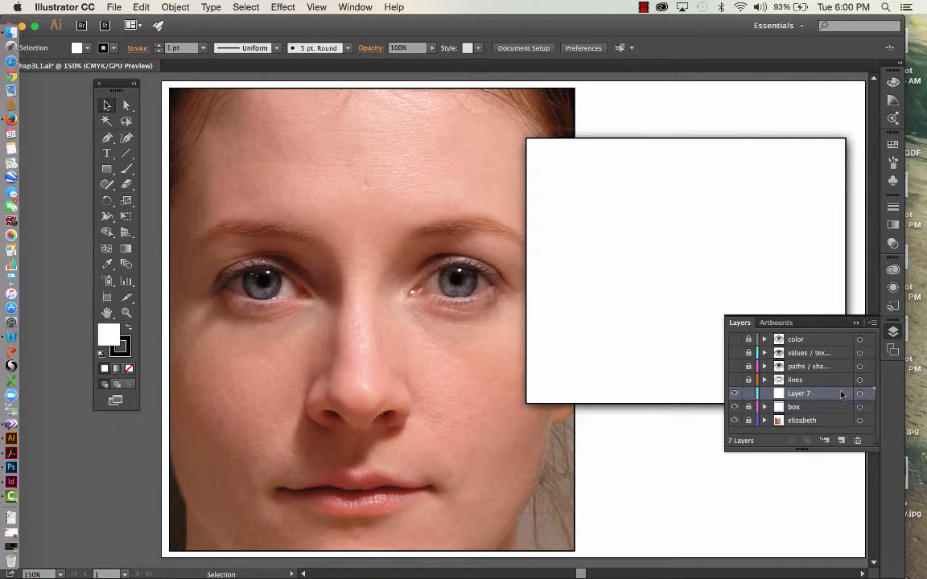
{"action": "double_click", "coordinate": [802, 393]}
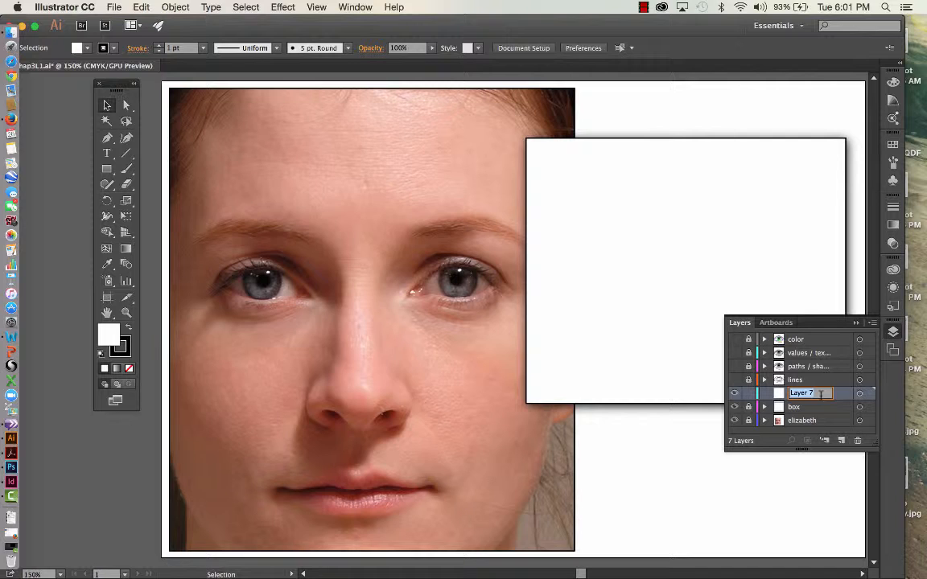
{"action": "type", "text": "Eye"}
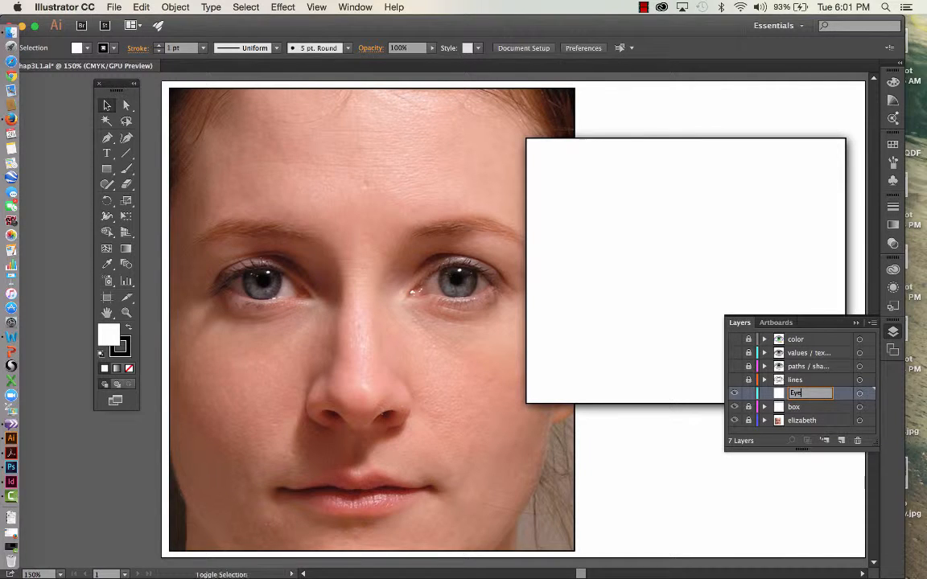
{"action": "type", "text": "-Bitmap"}
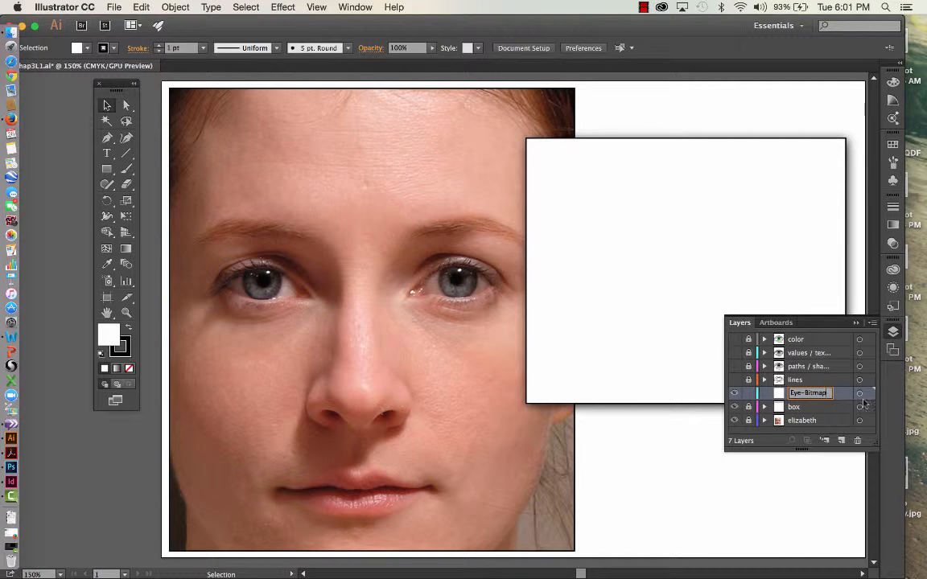
{"action": "key", "text": "Return"}
Review the layer options of the Eye-Bitmap layer and accept them as they are.
{"action": "double_click", "coordinate": [843, 397]}
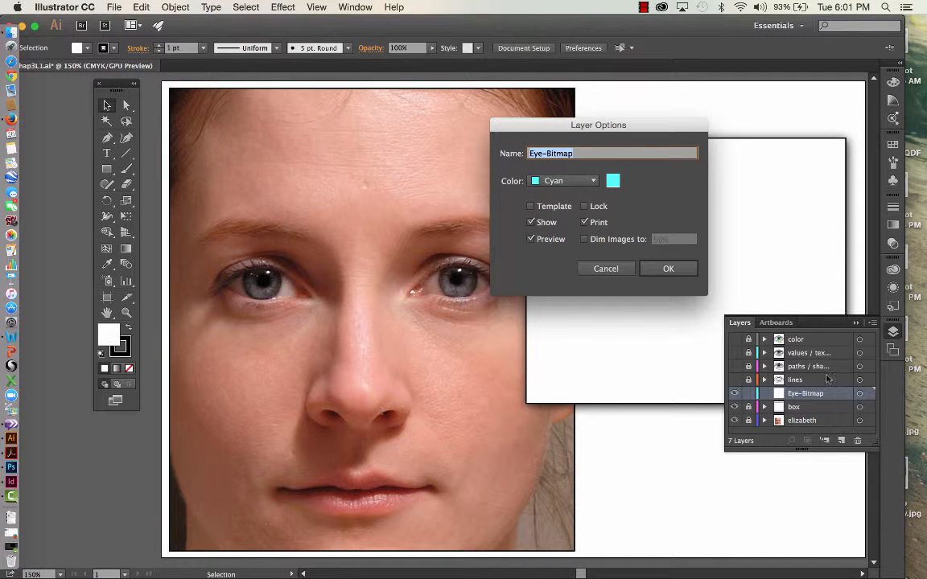
{"action": "left_click_drag", "start_coordinate": [636, 131], "coordinate": [636, 262]}
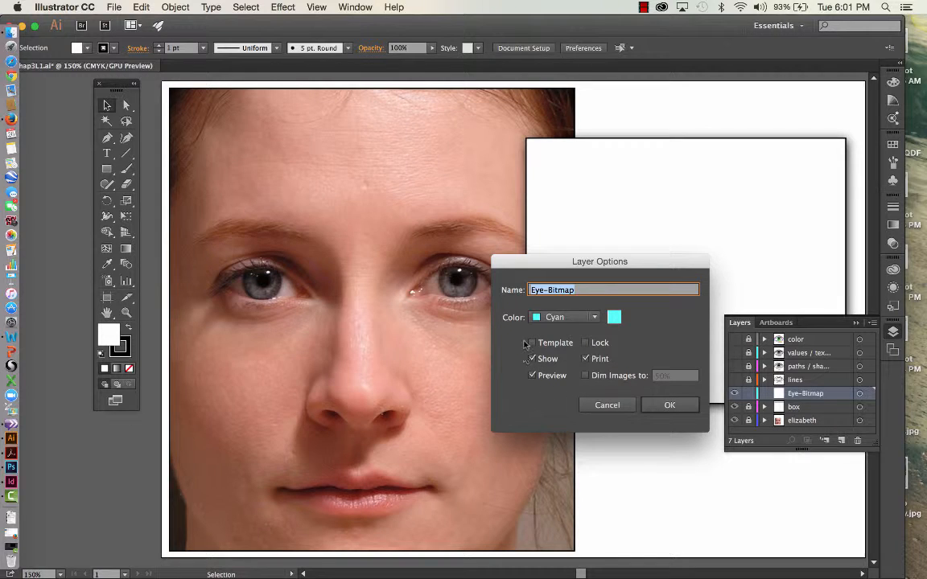
{"action": "left_click", "coordinate": [669, 406]}
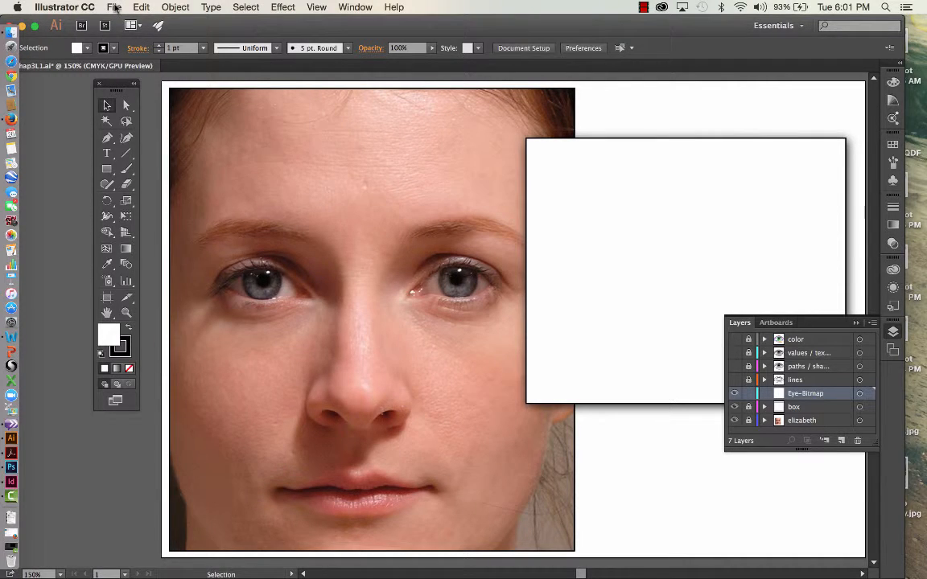
Try to place elizabeth_eye.jpg from the assets folder on the Eye-Bitmap layer at the white box's upper-left corner.
{"action": "left_click", "coordinate": [114, 7]}
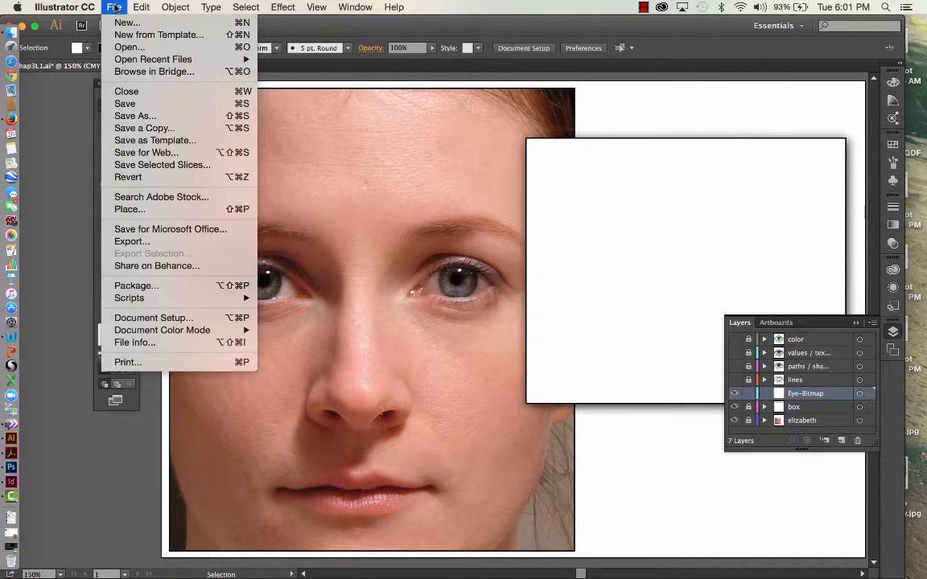
{"action": "left_click", "coordinate": [123, 210]}
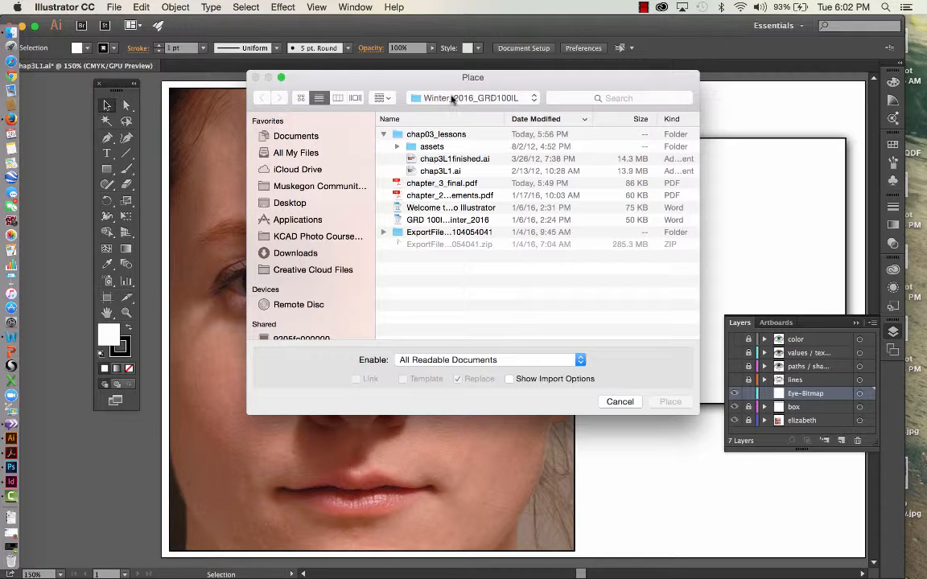
{"action": "left_click", "coordinate": [395, 148]}
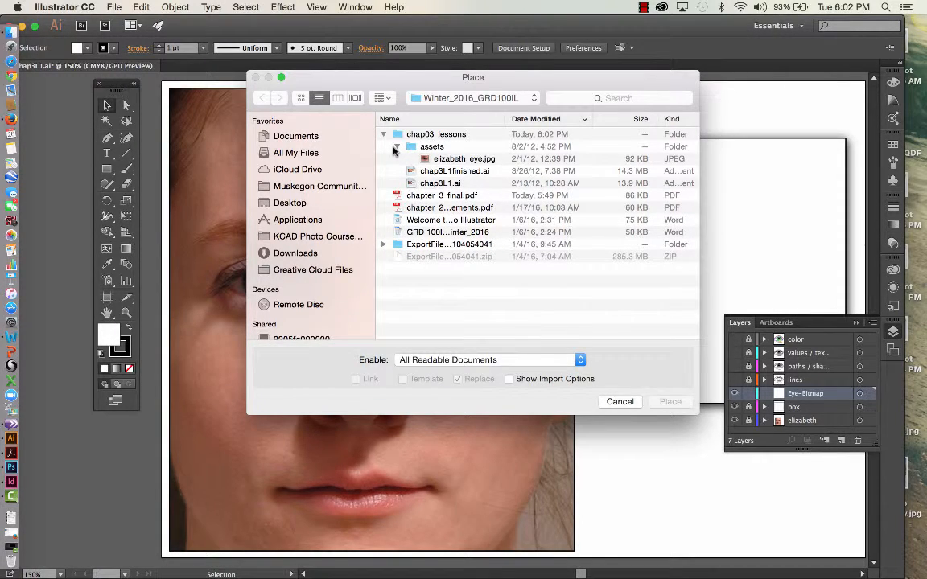
{"action": "left_click", "coordinate": [465, 161]}
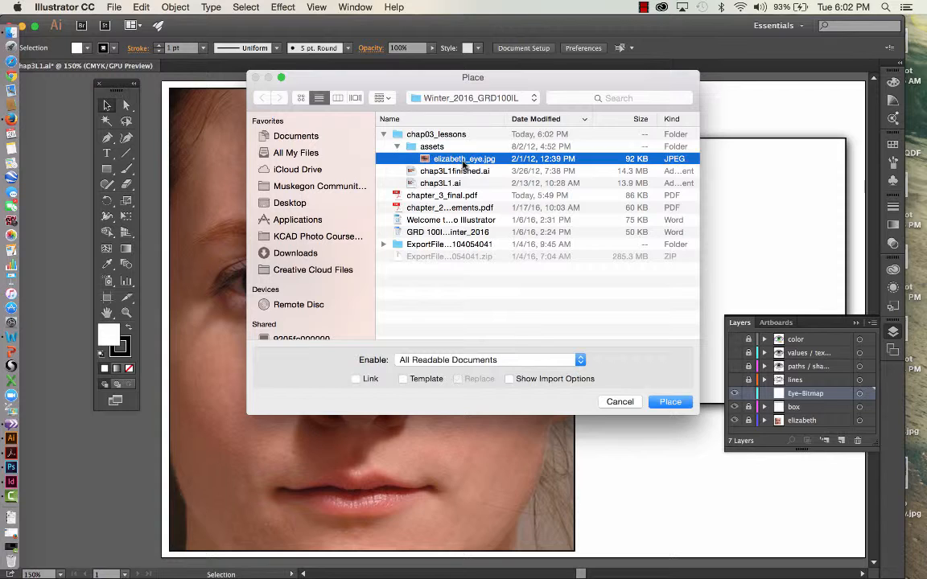
{"action": "left_click", "coordinate": [668, 401]}
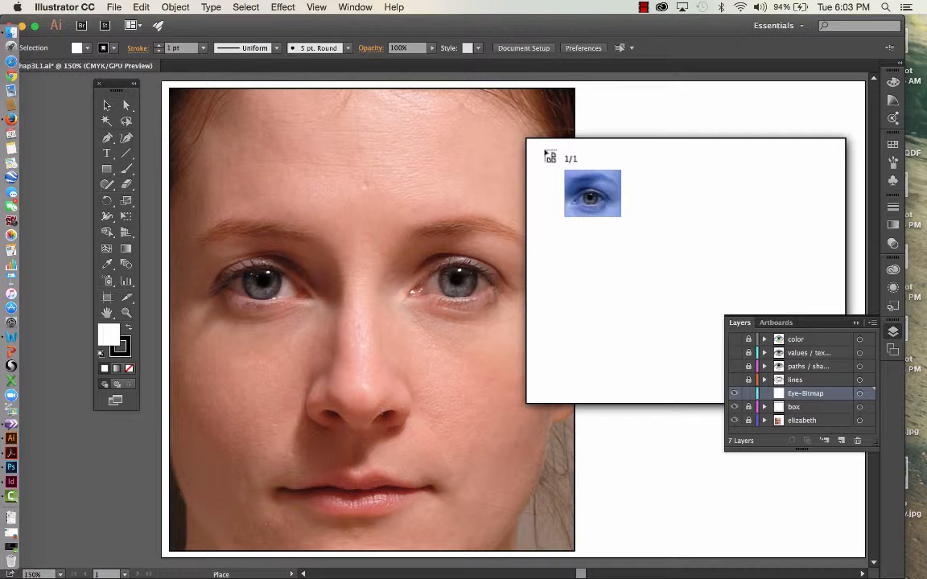
{"action": "left_click", "coordinate": [525, 139]}
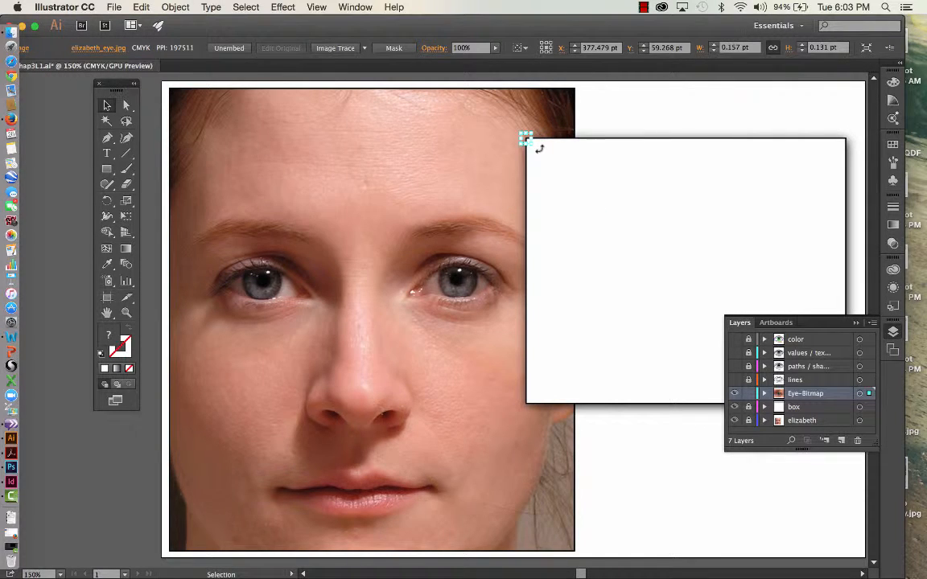
Deselect the placed image, expand the Eye-Bitmap layer and toggle its lock.
{"action": "left_click", "coordinate": [540, 153]}
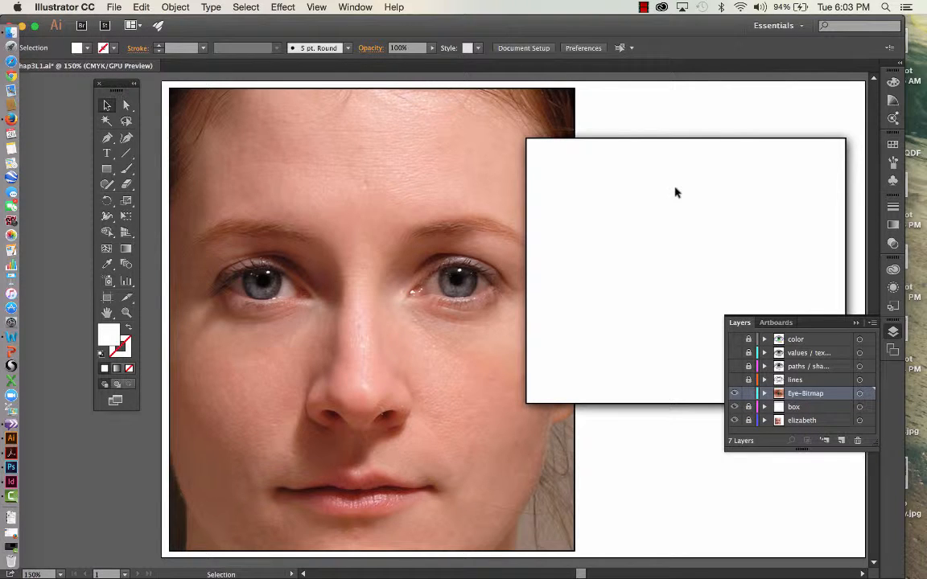
{"action": "left_click", "coordinate": [765, 394]}
{"action": "left_click_drag", "start_coordinate": [813, 408], "coordinate": [820, 388]}
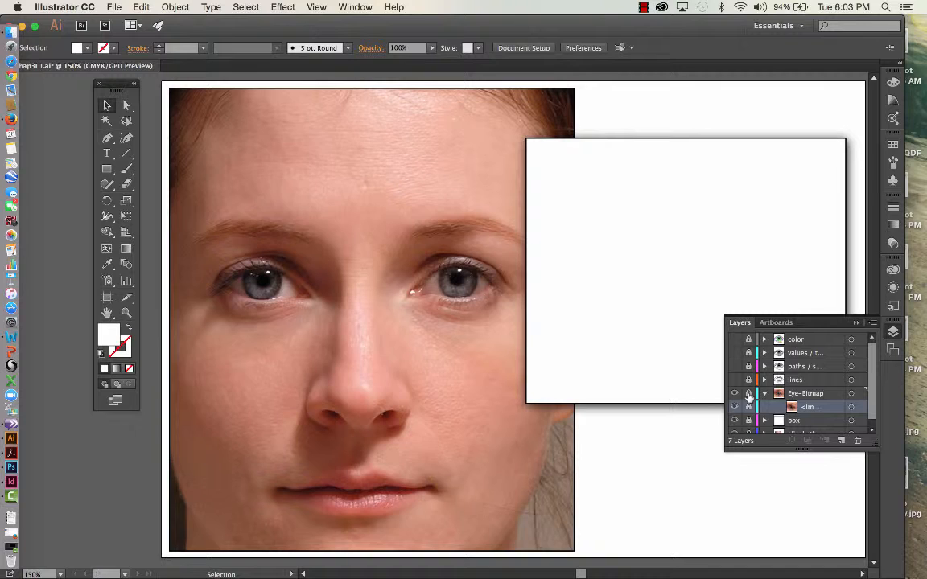
{"action": "left_click", "coordinate": [749, 394]}
{"action": "left_click", "coordinate": [643, 8]}
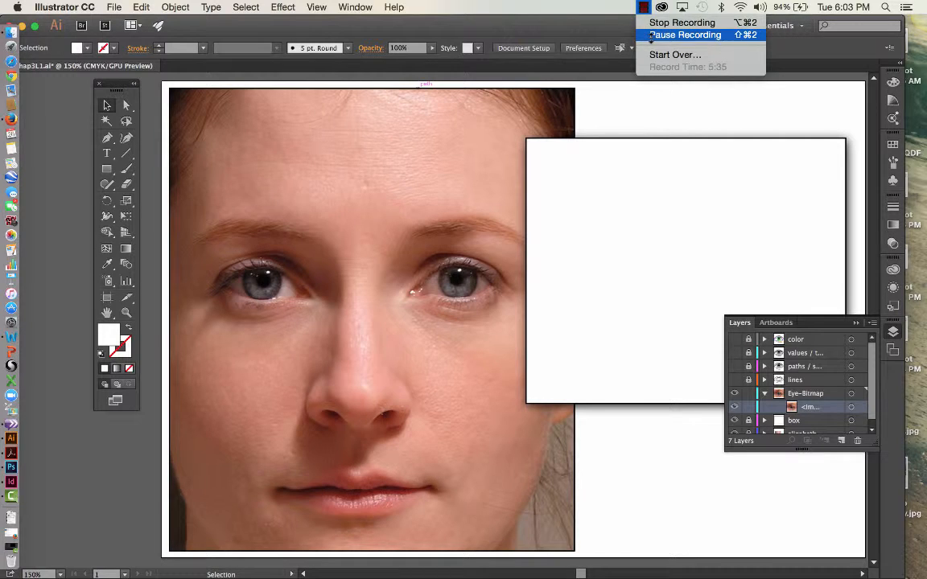
{"action": "left_click", "coordinate": [684, 36]}
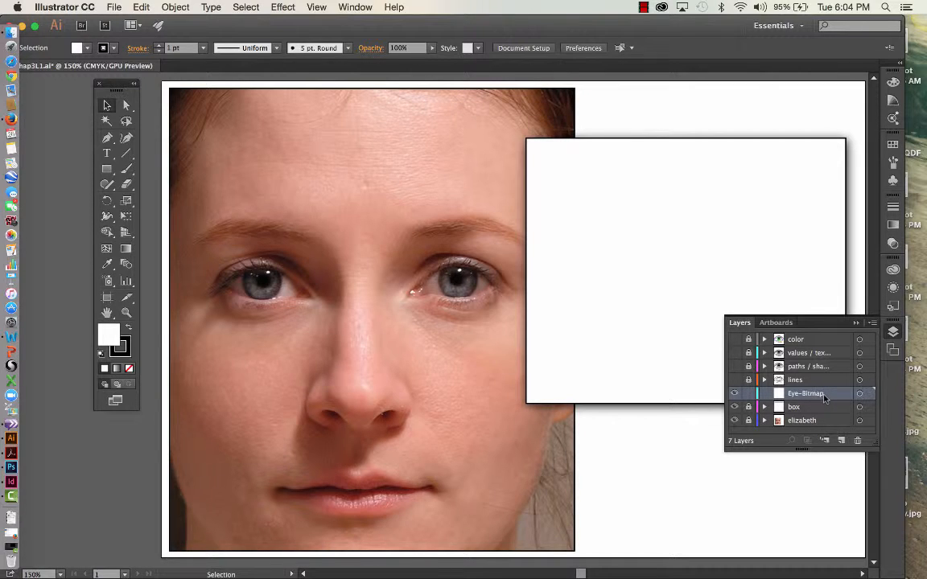
Hide the box layer and show it again to check which artwork it holds.
{"action": "left_click", "coordinate": [735, 408]}
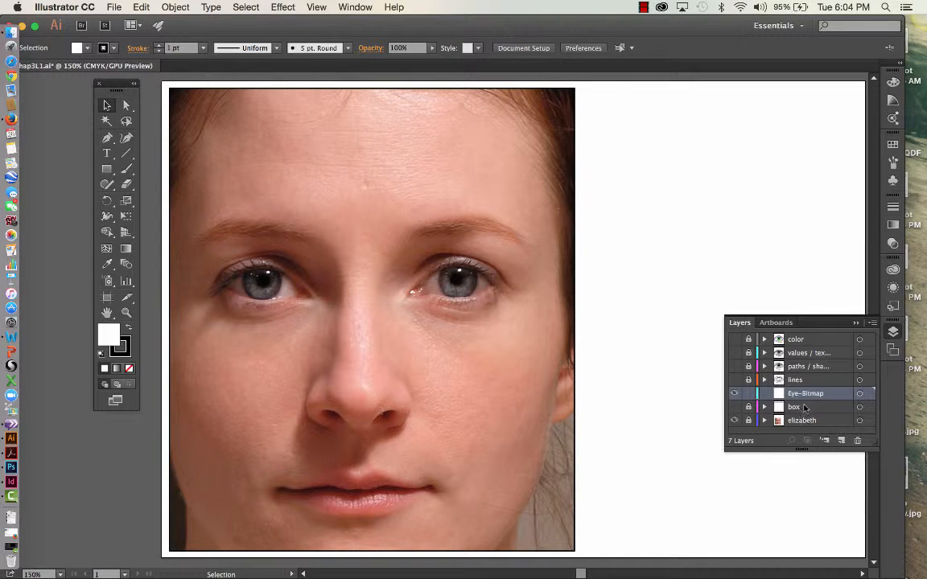
{"action": "left_click", "coordinate": [735, 408]}
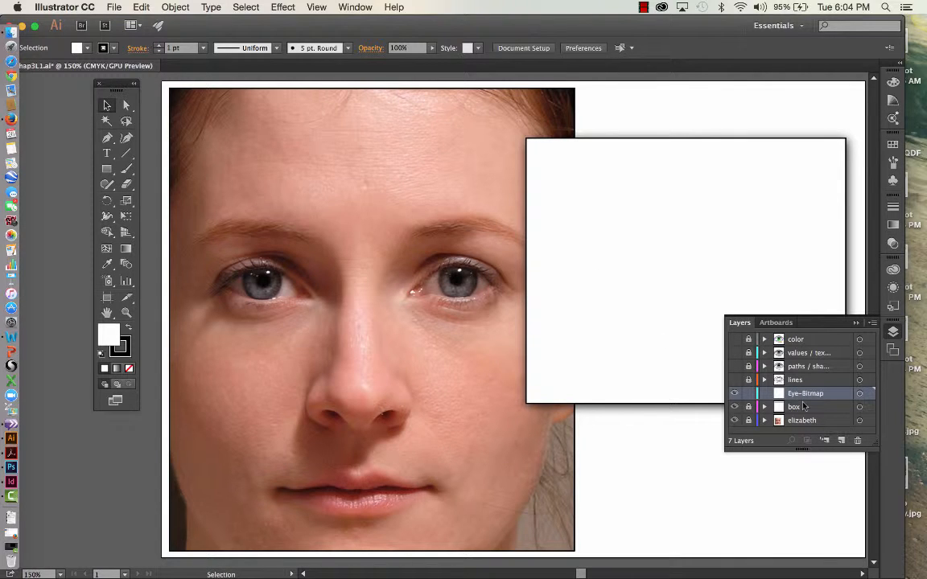
Place elizabeth_eye.jpg at full size on the Eye-Bitmap layer and align its upper-left corner with the white box's corner.
{"action": "left_click", "coordinate": [115, 7]}
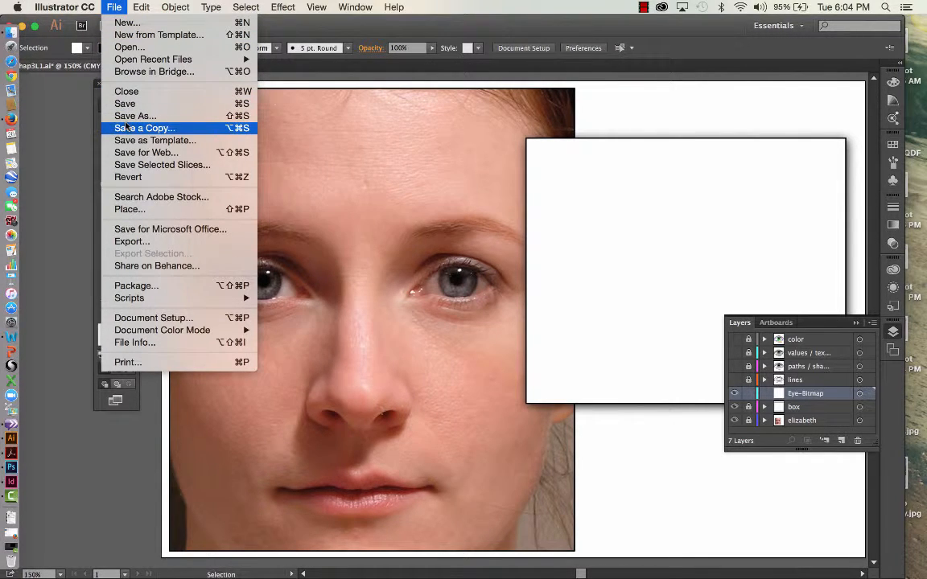
{"action": "left_click", "coordinate": [128, 208]}
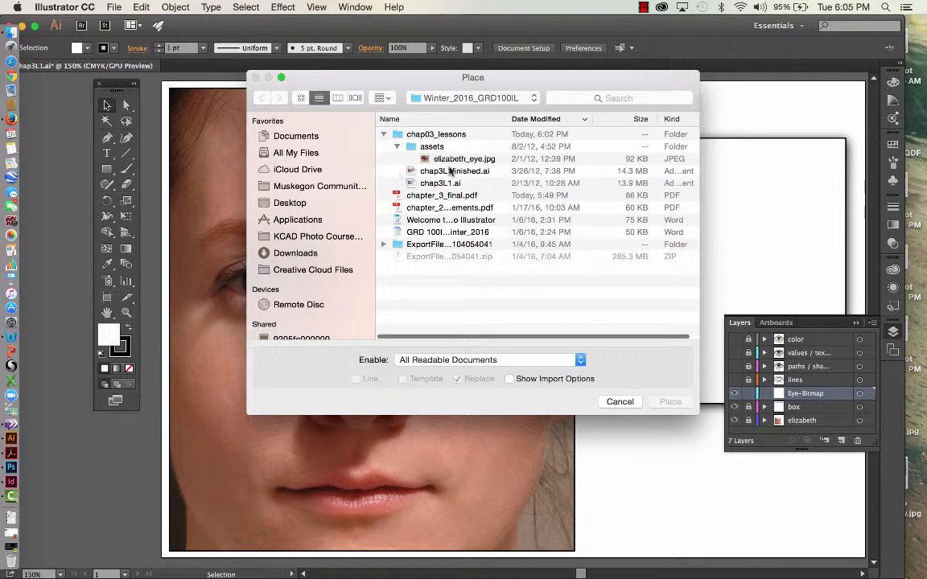
{"action": "left_click", "coordinate": [462, 159]}
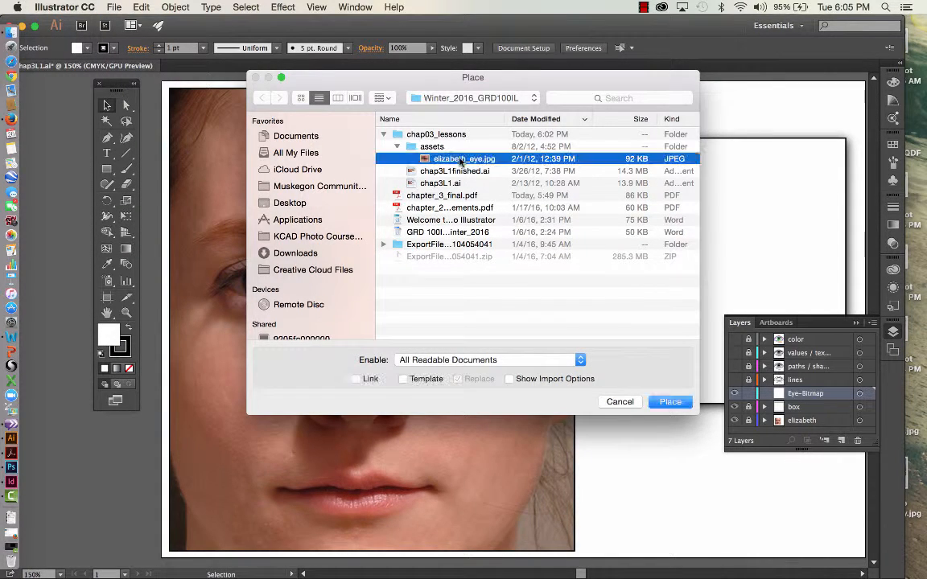
{"action": "left_click", "coordinate": [670, 402]}
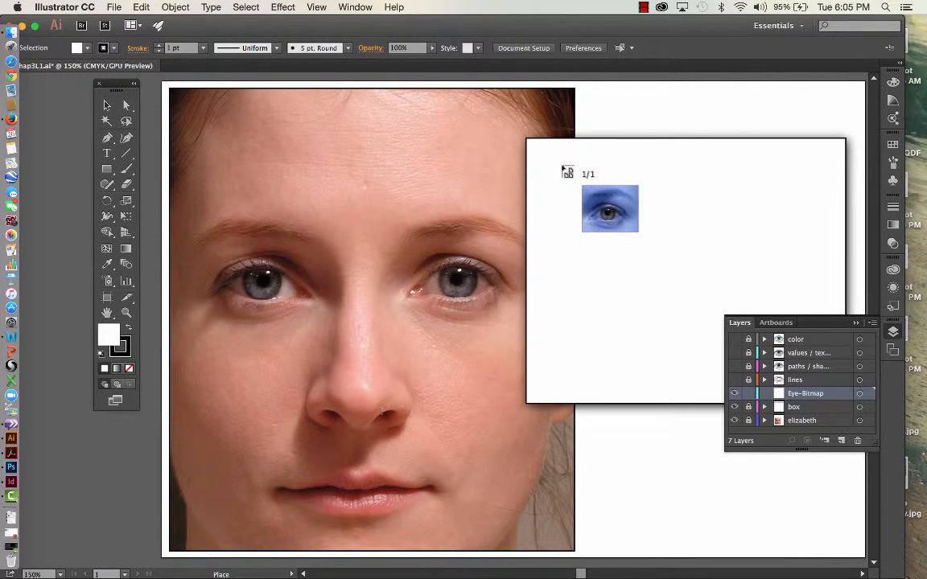
{"action": "left_click", "coordinate": [562, 167]}
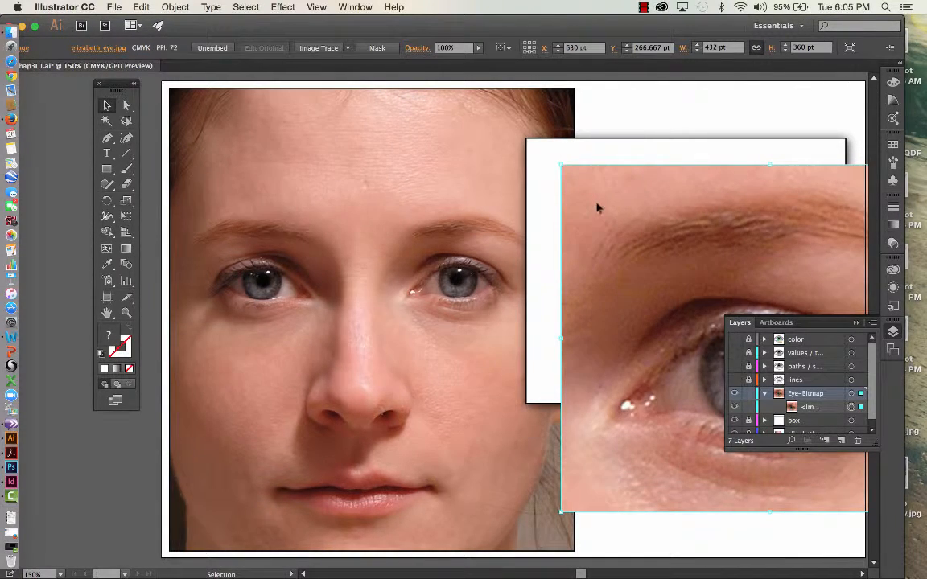
{"action": "left_click_drag", "start_coordinate": [597, 208], "coordinate": [564, 182]}
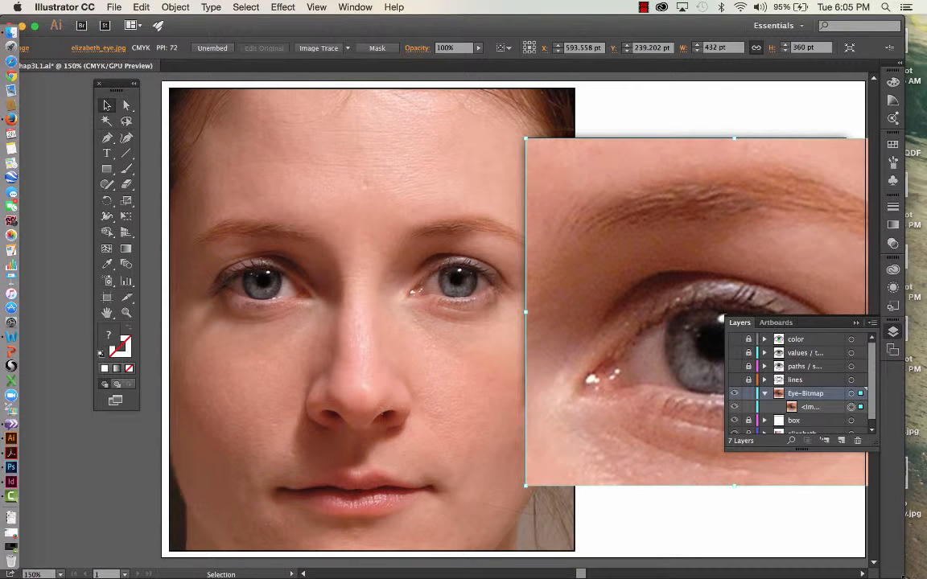
Scale the eye photo proportionally to a width of 331 pt and move it onto the white box so their edges align.
{"action": "left_click_drag", "start_coordinate": [903, 576], "coordinate": [925, 576]}
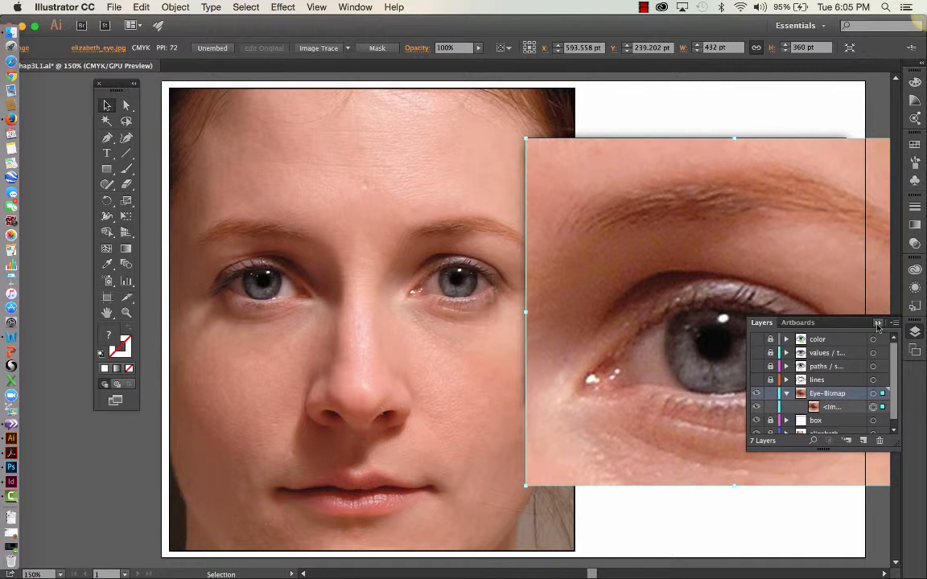
{"action": "left_click", "coordinate": [878, 323]}
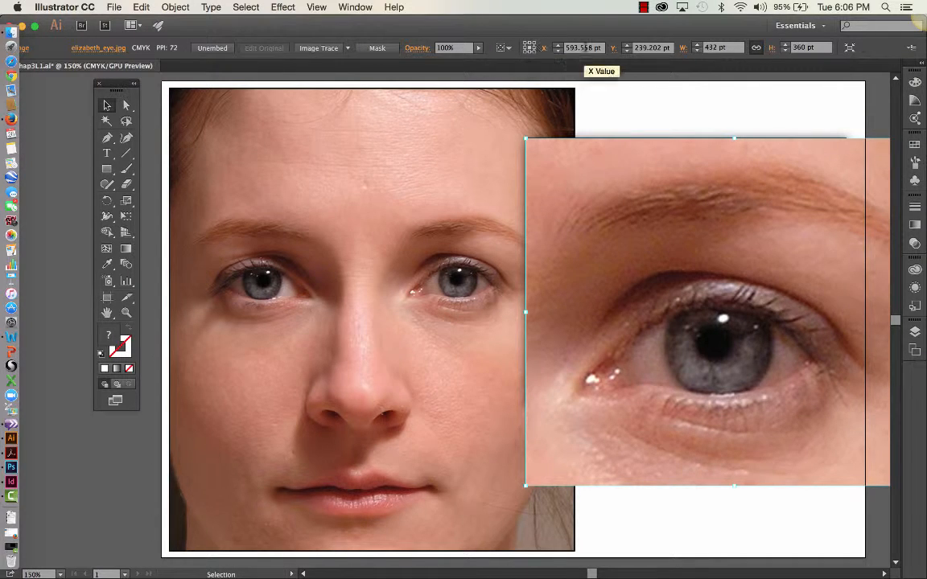
{"action": "left_click", "coordinate": [758, 49]}
{"action": "left_click", "coordinate": [721, 49]}
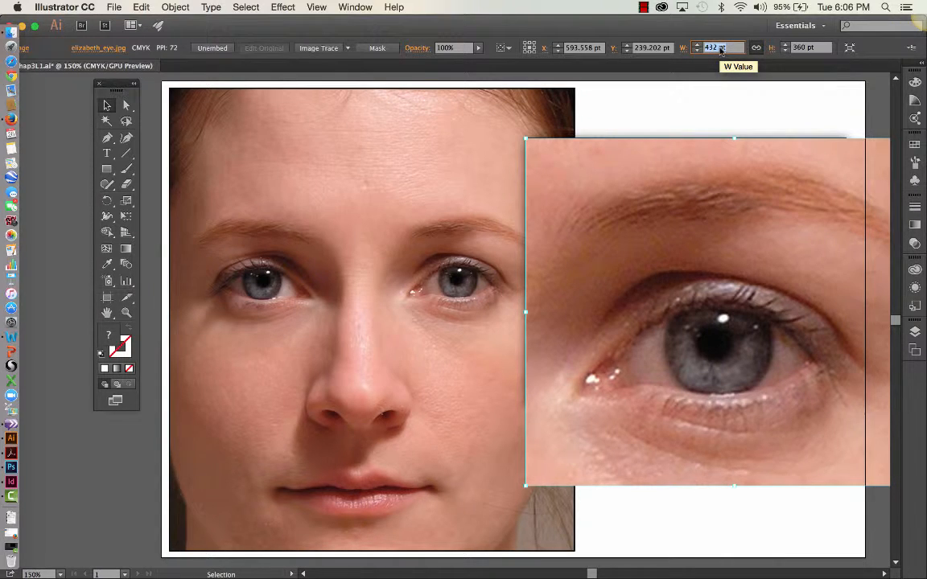
{"action": "type", "text": "331"}
{"action": "key", "text": "Tab"}
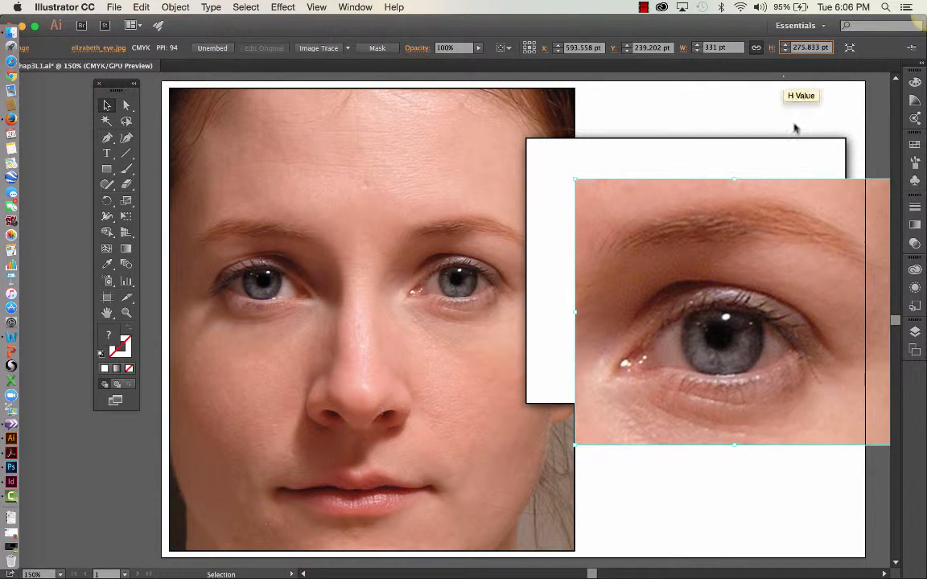
{"action": "left_click_drag", "start_coordinate": [710, 209], "coordinate": [674, 200]}
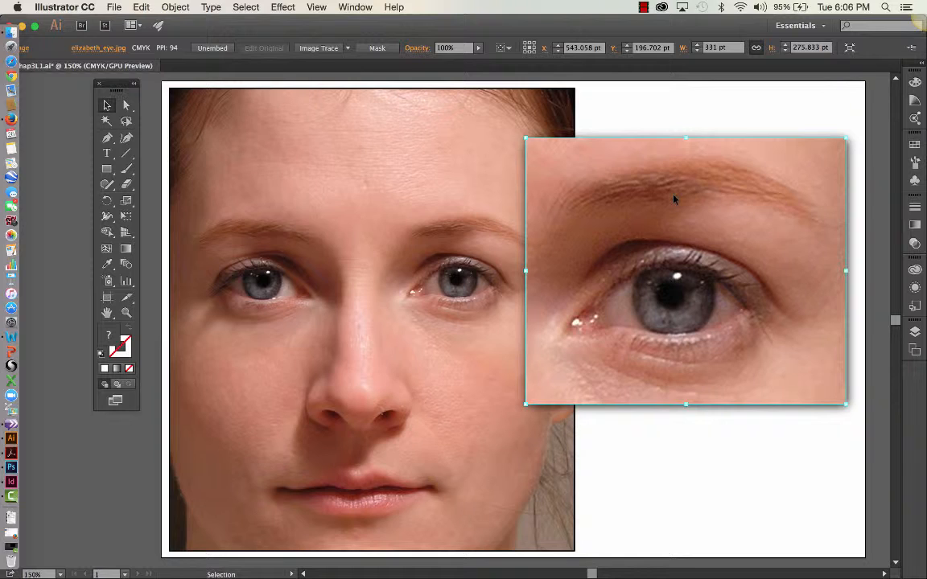
Open the save options for unembedding the eye photo and cancel them.
{"action": "left_click", "coordinate": [212, 48]}
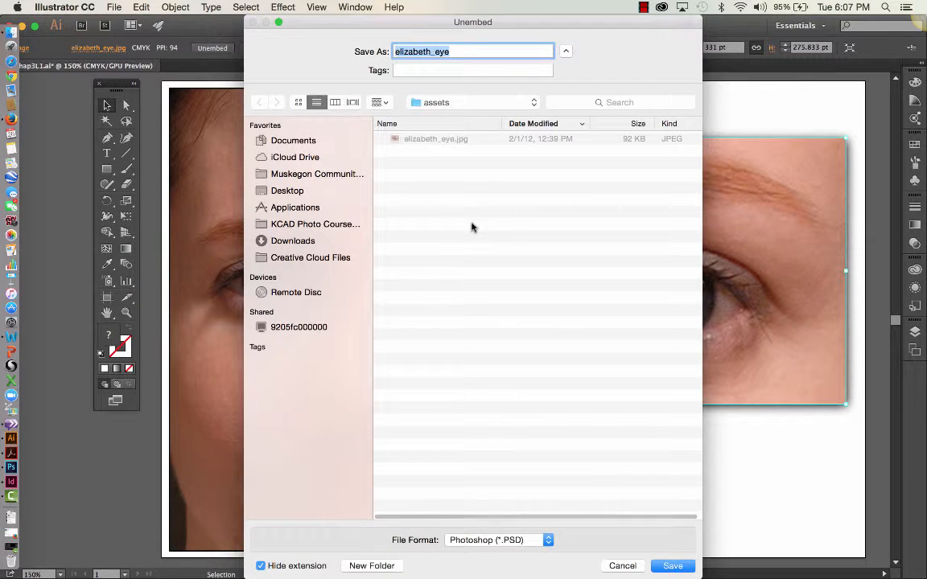
{"action": "left_click", "coordinate": [623, 566]}
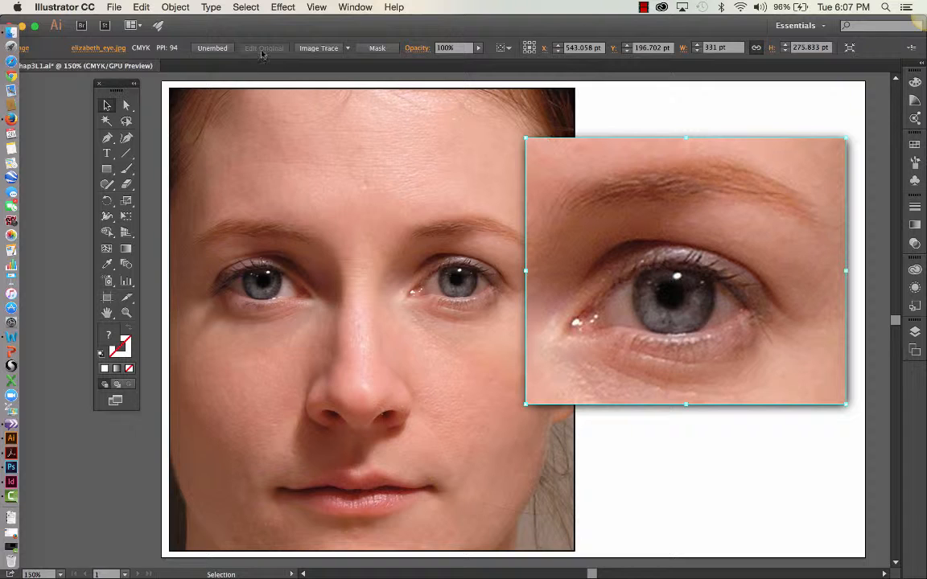
Try a FishEye warp on the eye photo, with a bend of 73% and -61% and a vertical distortion of 93%, and discard it.
{"action": "left_click", "coordinate": [282, 8]}
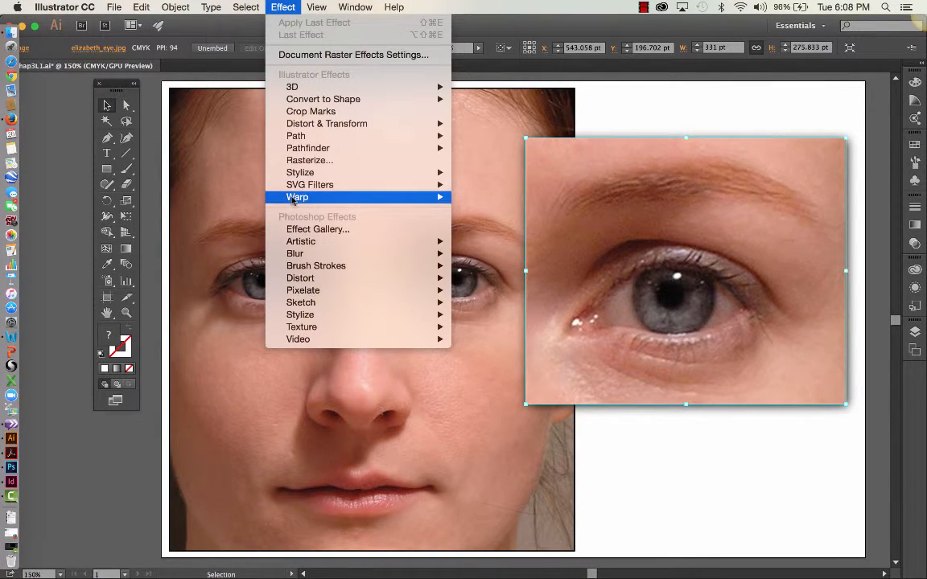
{"action": "mouse_move", "coordinate": [392, 197]}
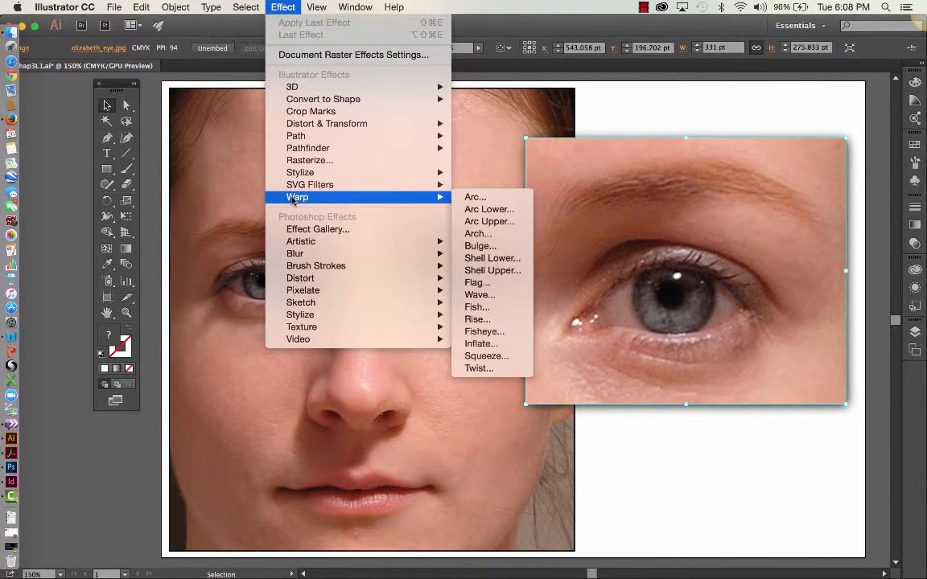
{"action": "left_click", "coordinate": [475, 333]}
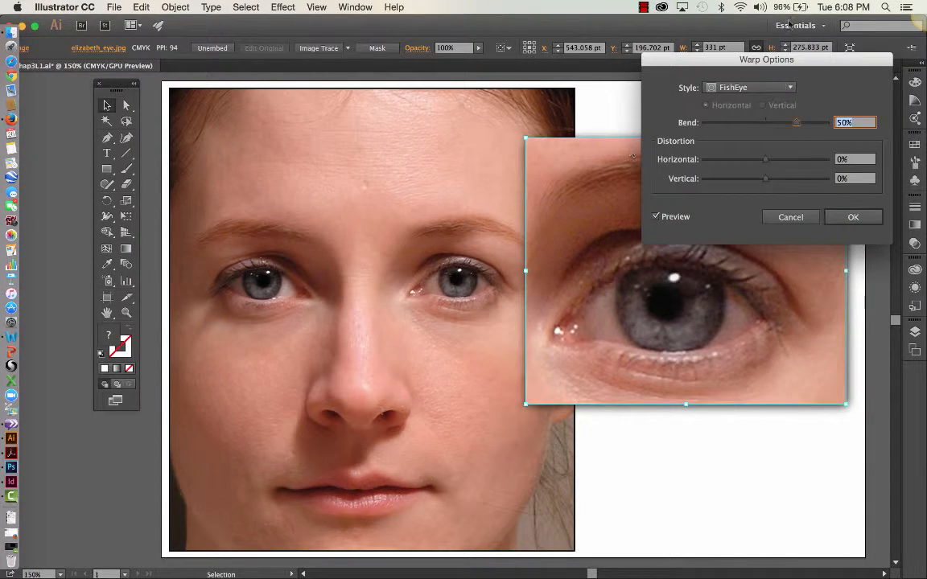
{"action": "left_click_drag", "start_coordinate": [678, 62], "coordinate": [277, 78]}
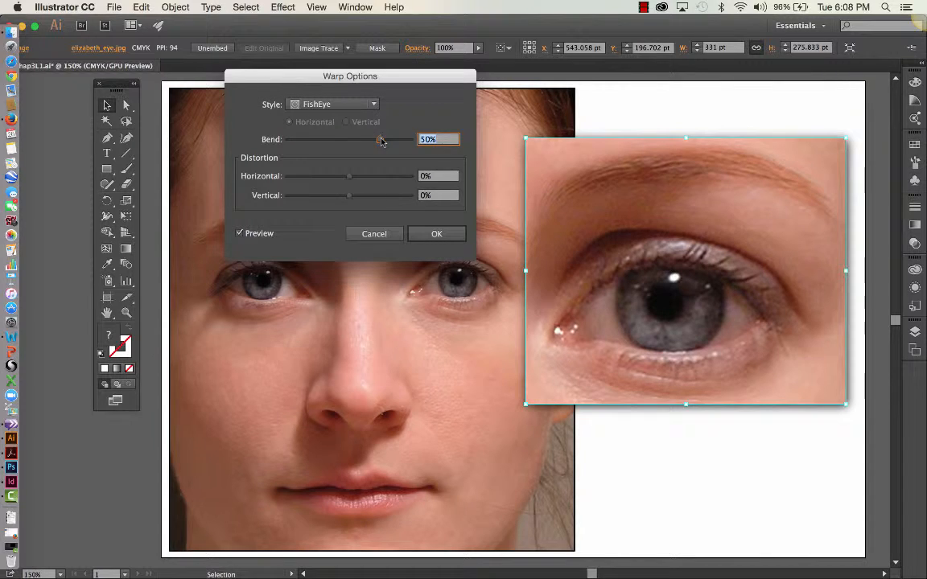
{"action": "left_click_drag", "start_coordinate": [382, 141], "coordinate": [393, 141]}
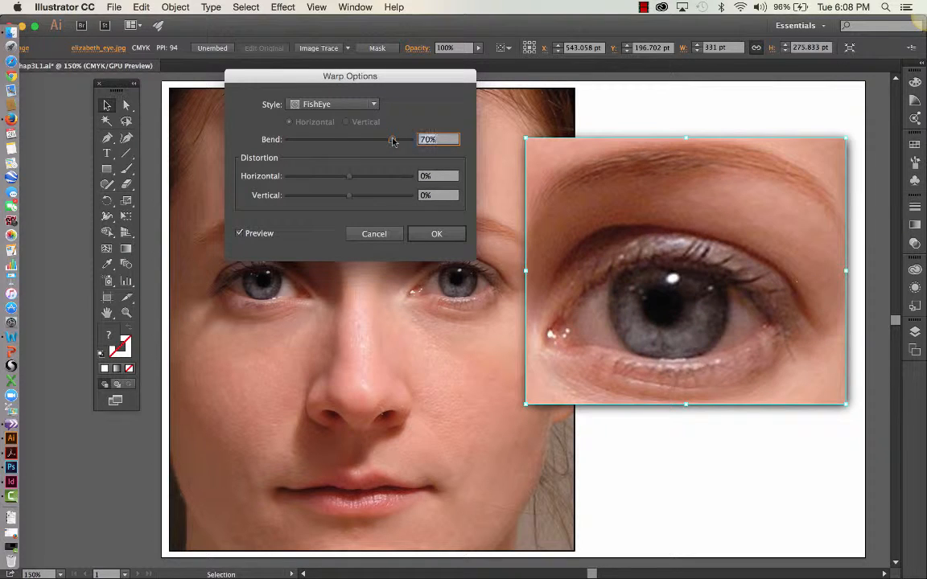
{"action": "left_click_drag", "start_coordinate": [392, 141], "coordinate": [395, 141]}
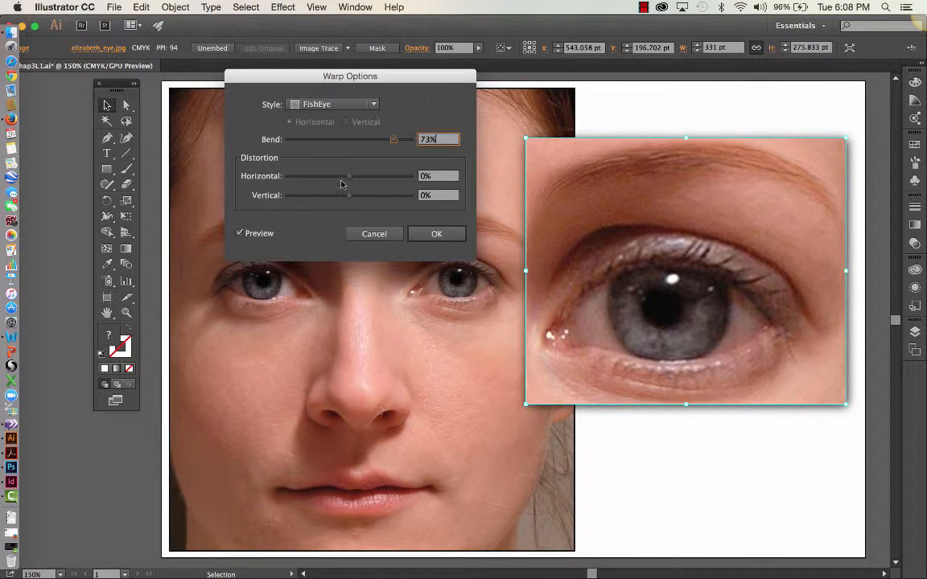
{"action": "left_click_drag", "start_coordinate": [349, 176], "coordinate": [407, 202]}
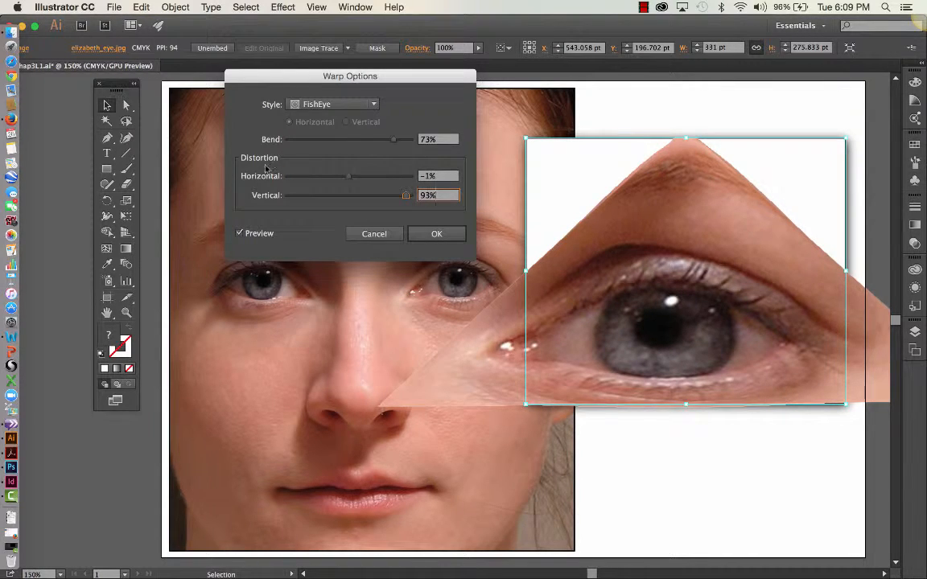
{"action": "left_click_drag", "start_coordinate": [394, 140], "coordinate": [312, 140]}
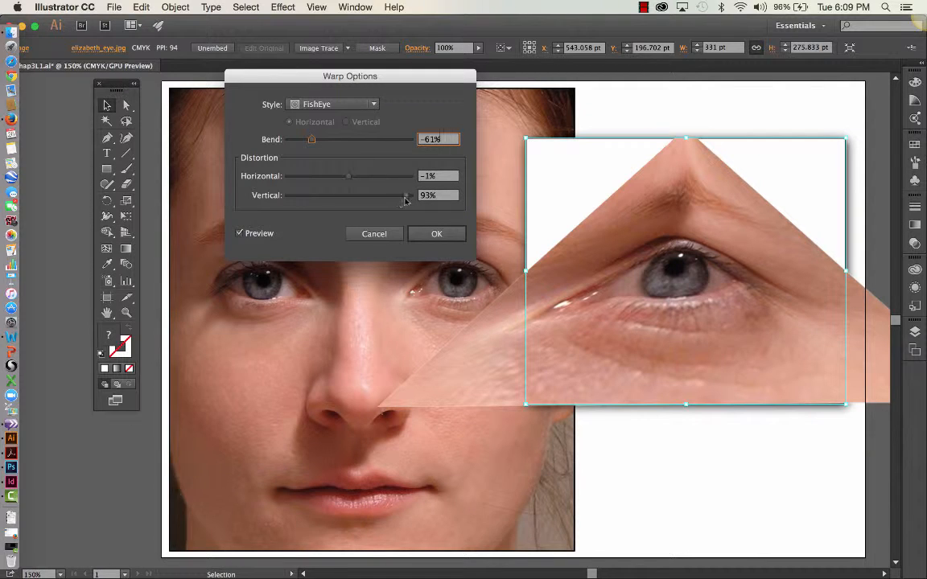
{"action": "left_click_drag", "start_coordinate": [410, 197], "coordinate": [349, 196]}
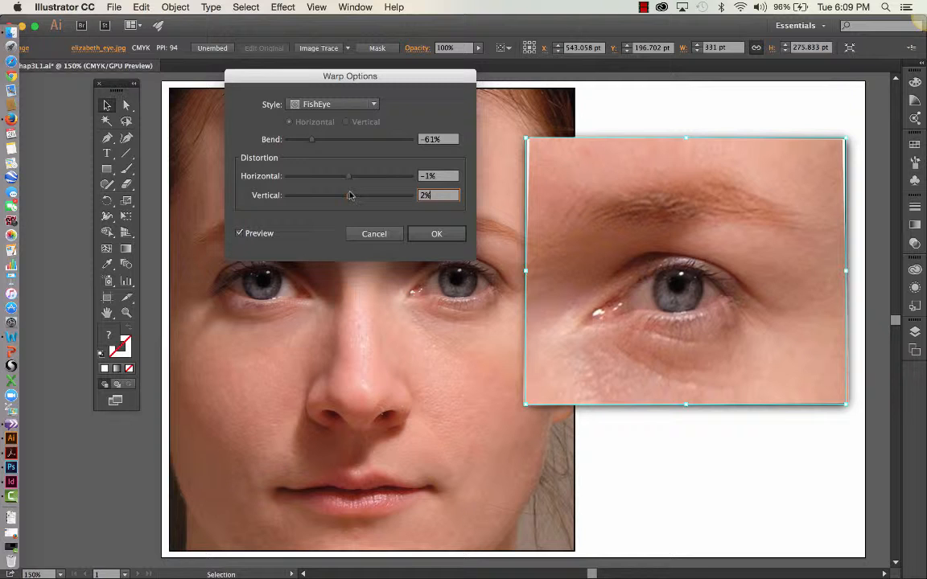
{"action": "left_click", "coordinate": [395, 233]}
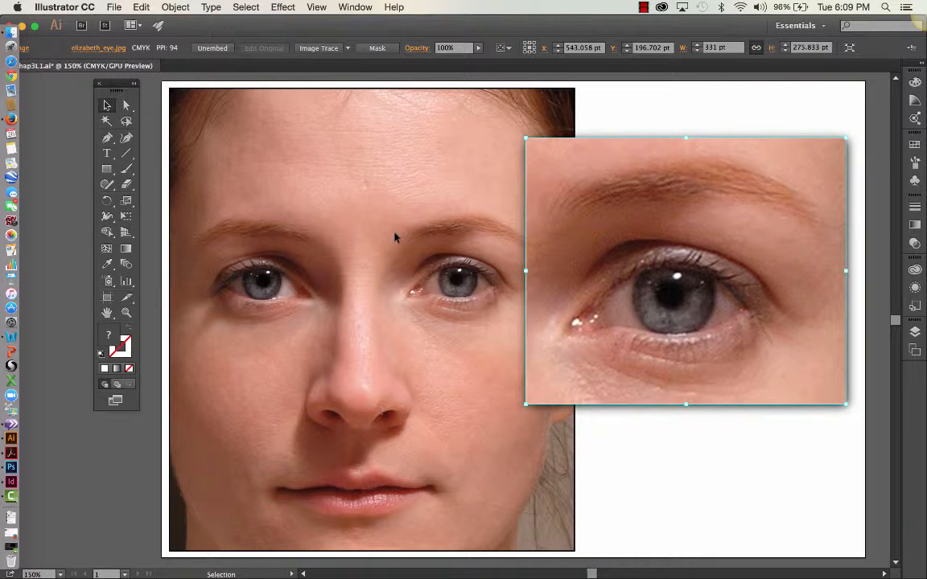
Turn the Eye-Bitmap layer into a template layer.
{"action": "left_click", "coordinate": [915, 333]}
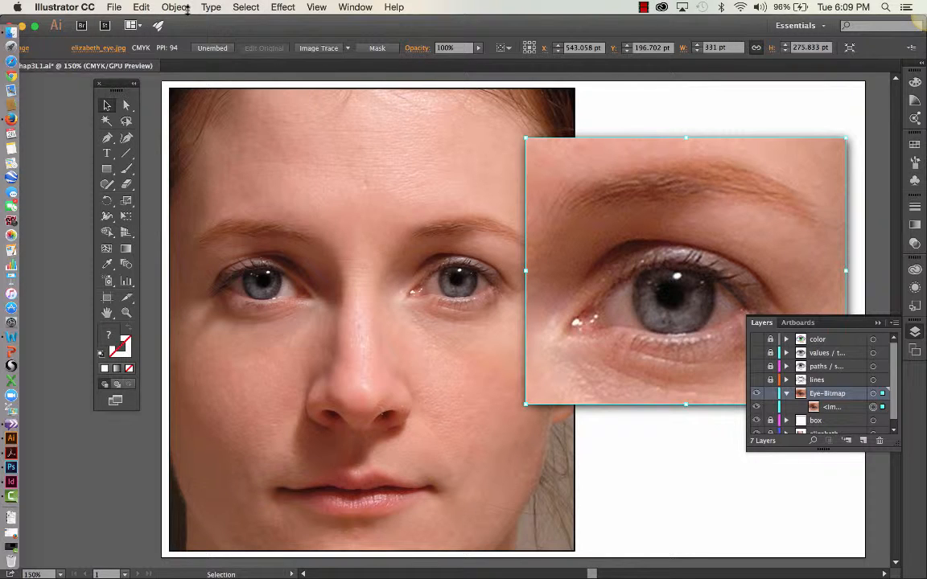
{"action": "left_click", "coordinate": [893, 324]}
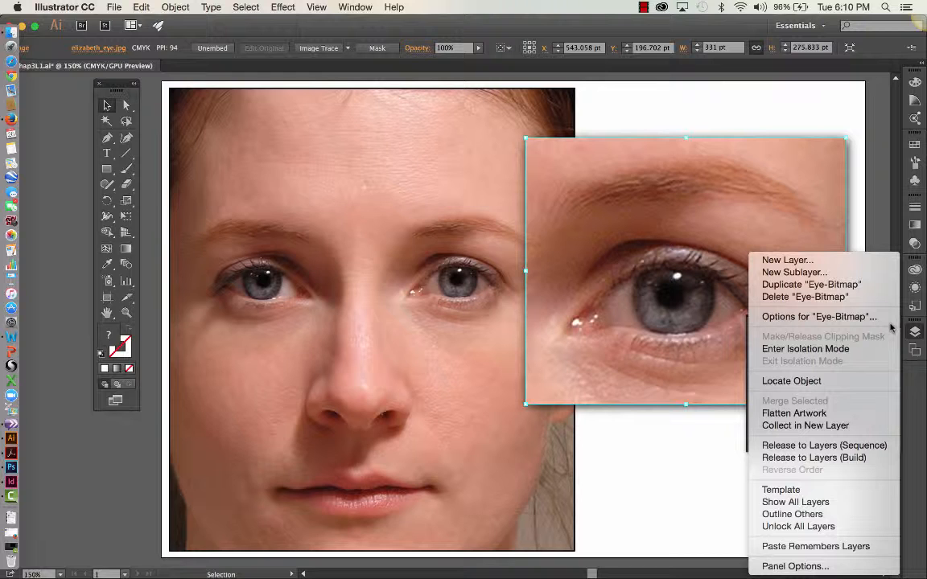
{"action": "left_click", "coordinate": [799, 492]}
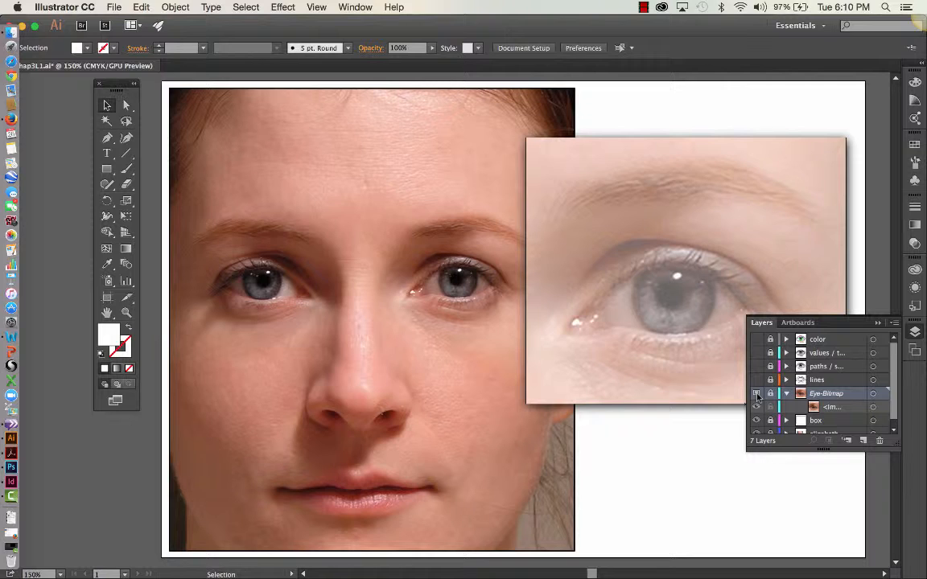
Save the document as an Illustrator CC file in chap03_lessons, adding an underscore and the author's name after chap3L1 in the file name.
{"action": "left_click", "coordinate": [110, 6]}
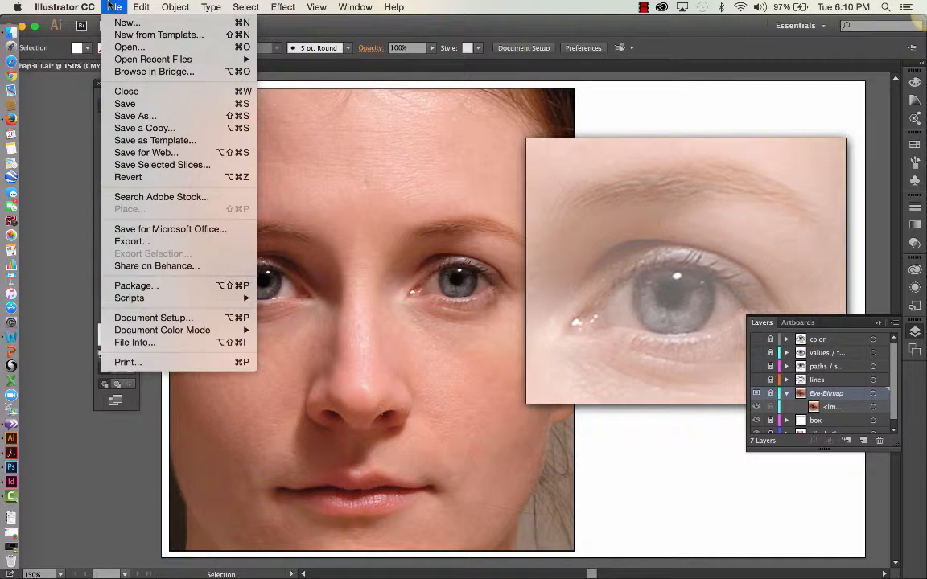
{"action": "left_click", "coordinate": [125, 116]}
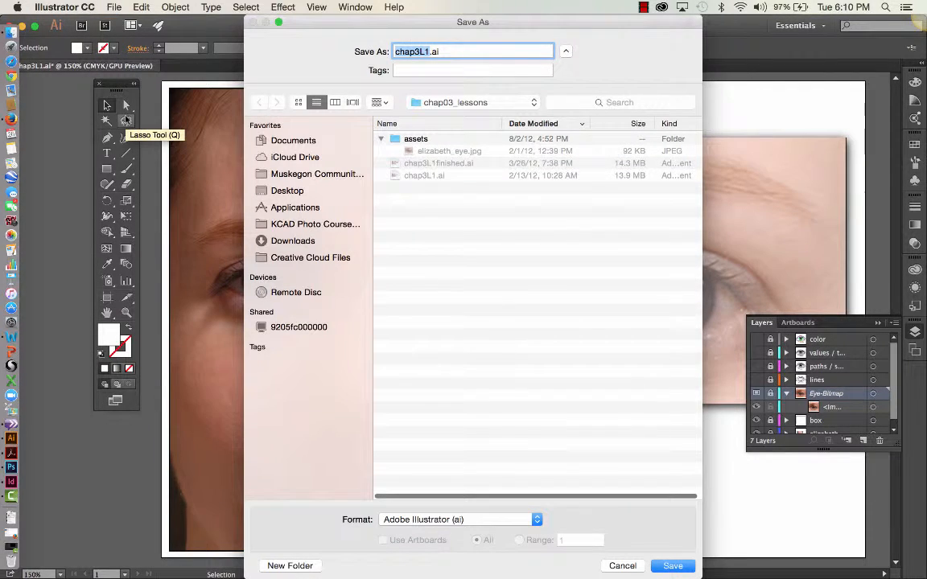
{"action": "left_click", "coordinate": [429, 52]}
{"action": "type", "text": "_slatern"}
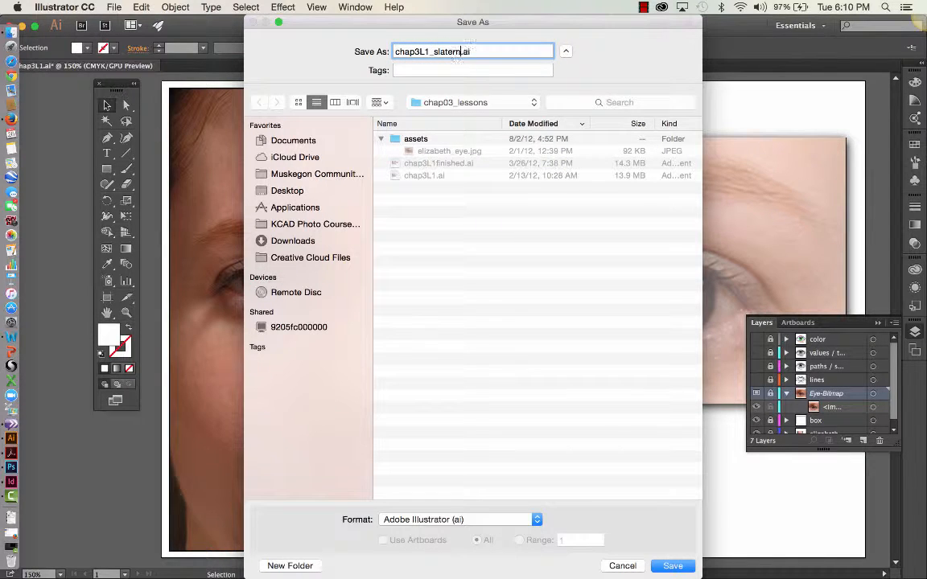
{"action": "left_click", "coordinate": [671, 565]}
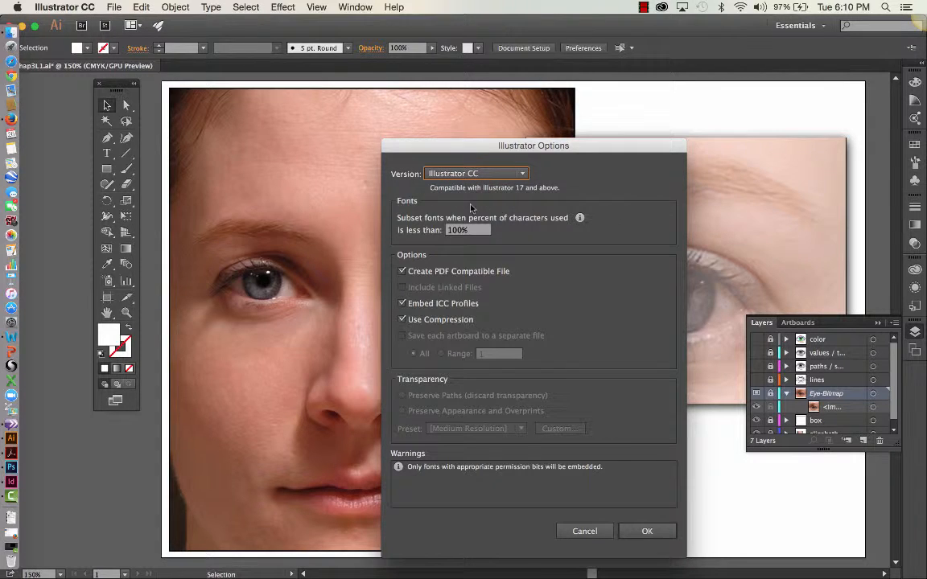
{"action": "left_click", "coordinate": [648, 532]}
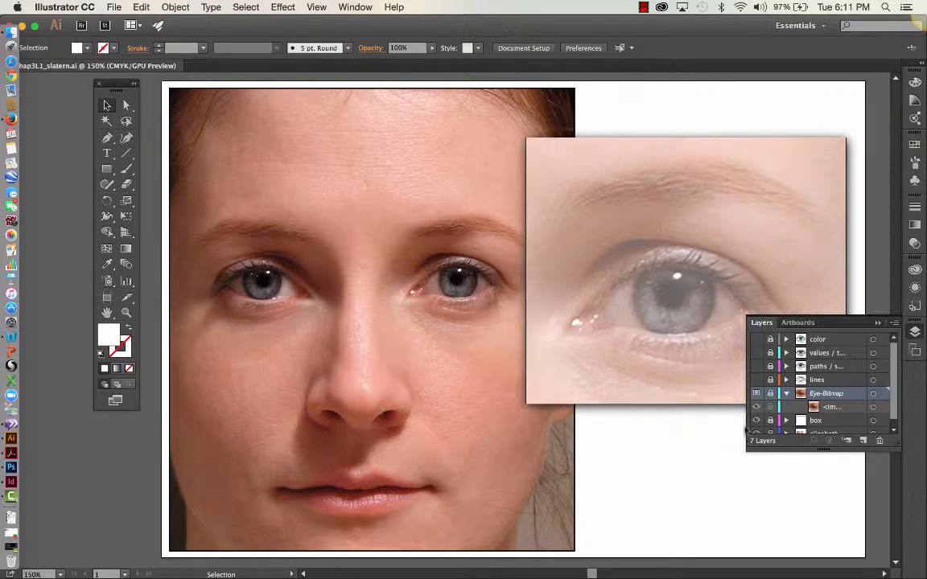
Make the lines layer active, visible and unlocked.
{"action": "left_click", "coordinate": [816, 381]}
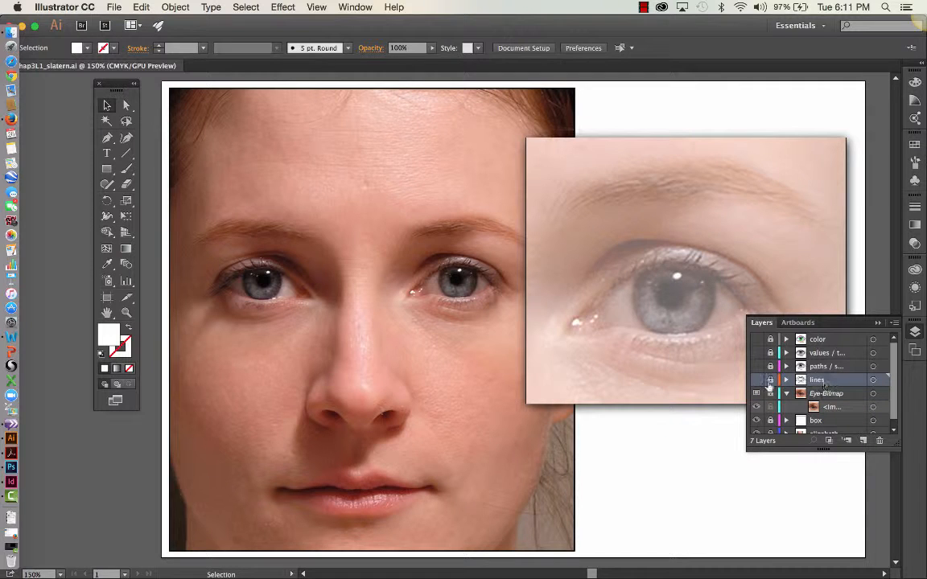
{"action": "left_click", "coordinate": [757, 381]}
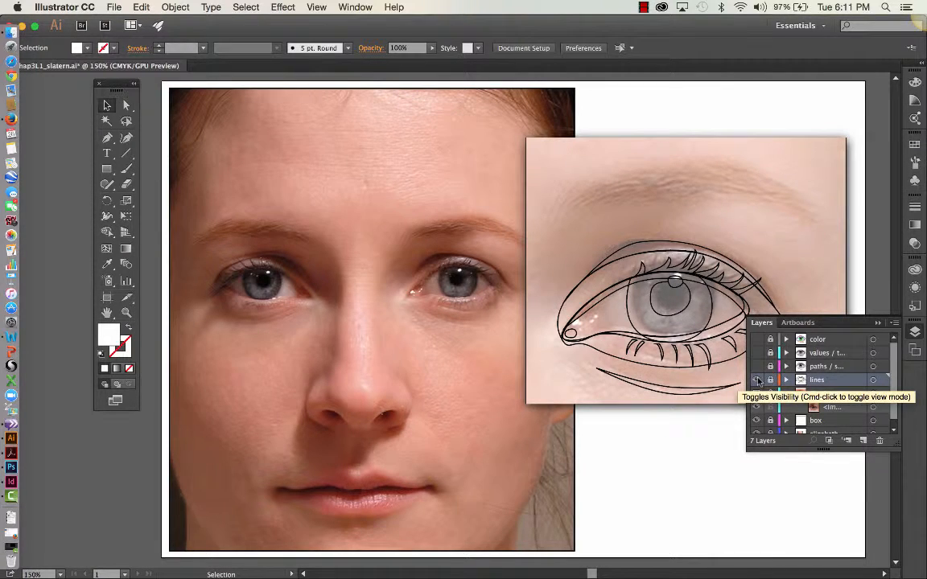
{"action": "left_click", "coordinate": [771, 382]}
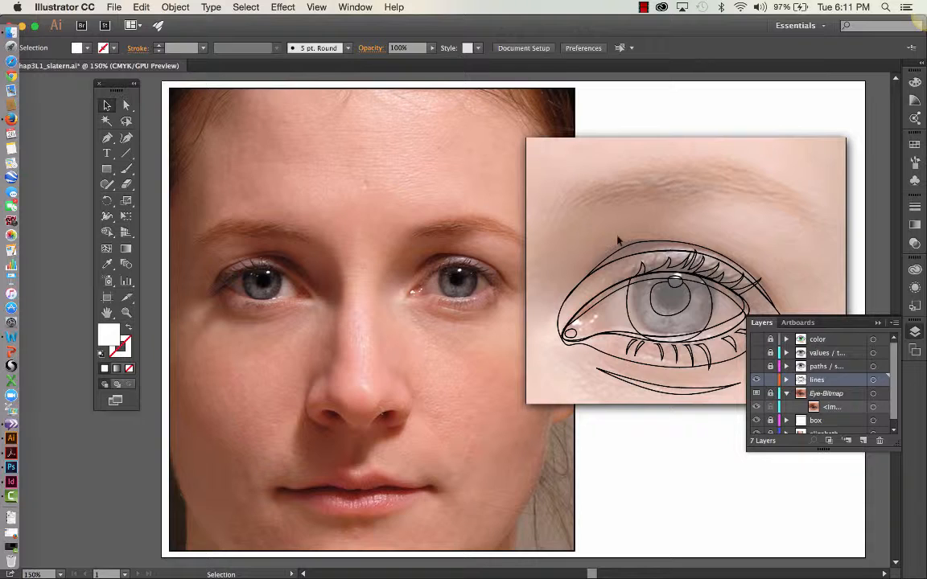
Select the eyelid crease, under-eye crease, tear-duct circle and outer eye outline in turn, and switch to the Direct Selection tool.
{"action": "left_click", "coordinate": [109, 106]}
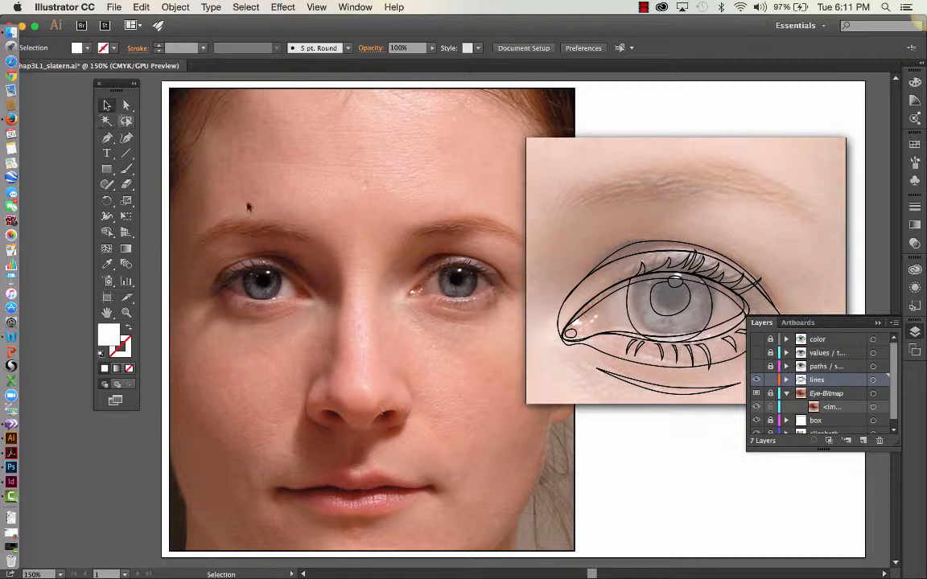
{"action": "left_click", "coordinate": [588, 281]}
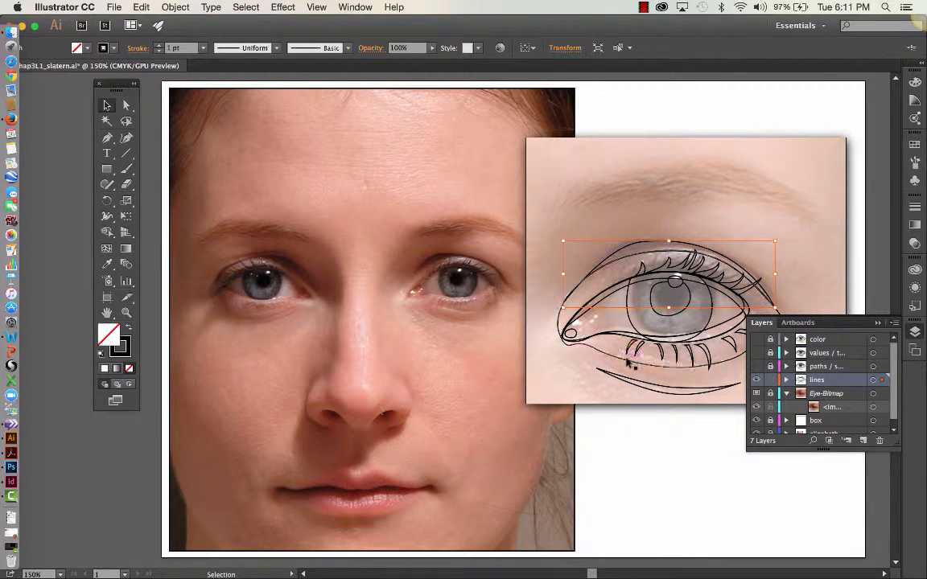
{"action": "left_click", "coordinate": [644, 384]}
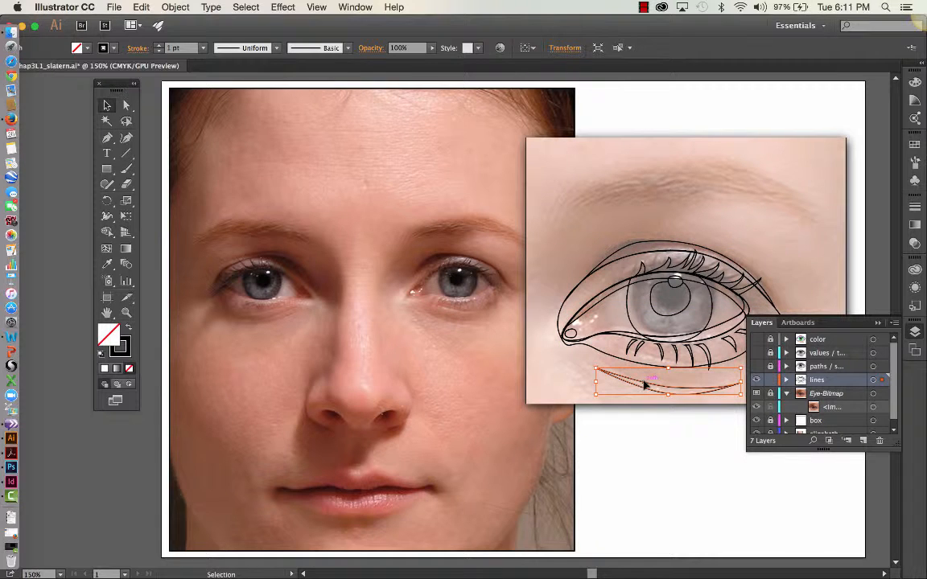
{"action": "left_click", "coordinate": [570, 332]}
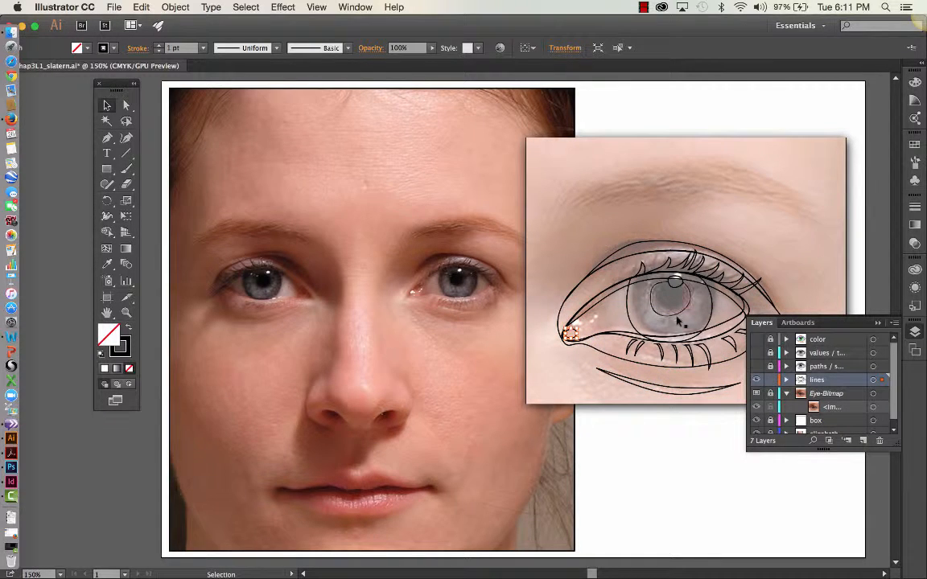
{"action": "left_click", "coordinate": [766, 292]}
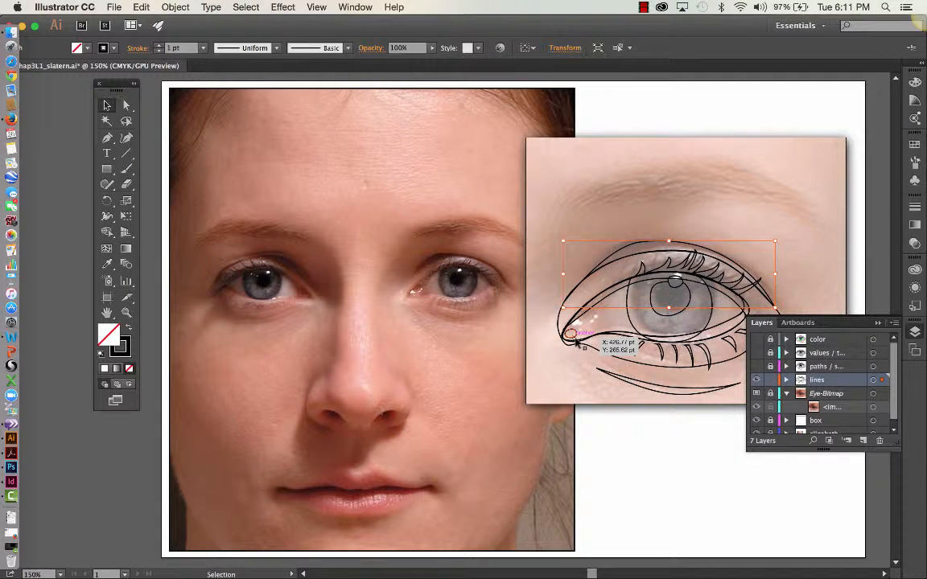
{"action": "left_click", "coordinate": [616, 362]}
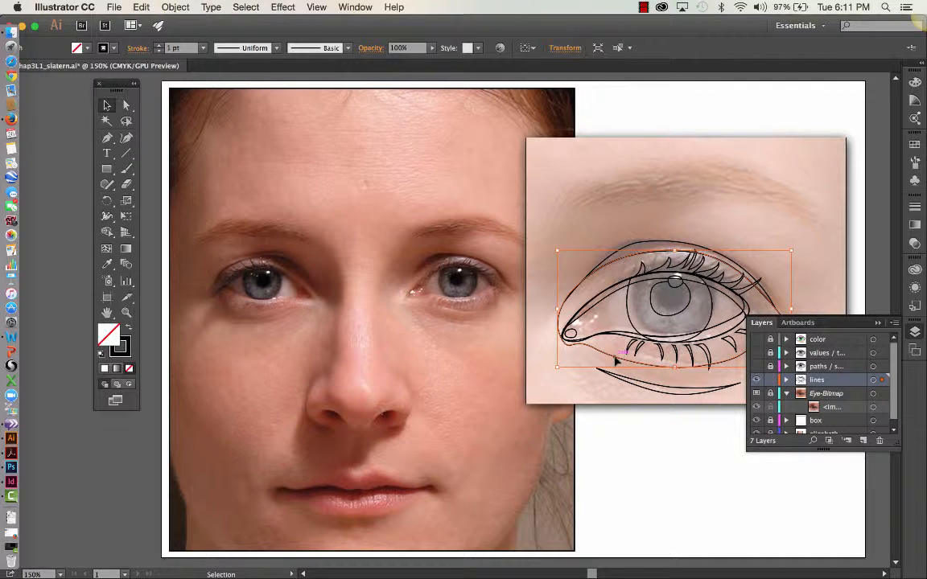
{"action": "key", "text": "a"}
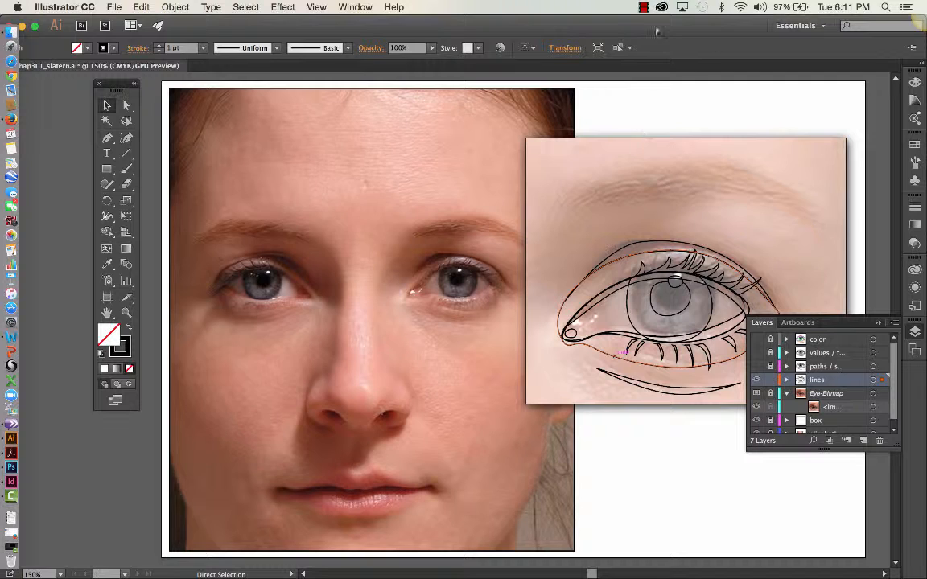
{"action": "key", "text": "super+shift+a"}
{"action": "left_click", "coordinate": [643, 7]}
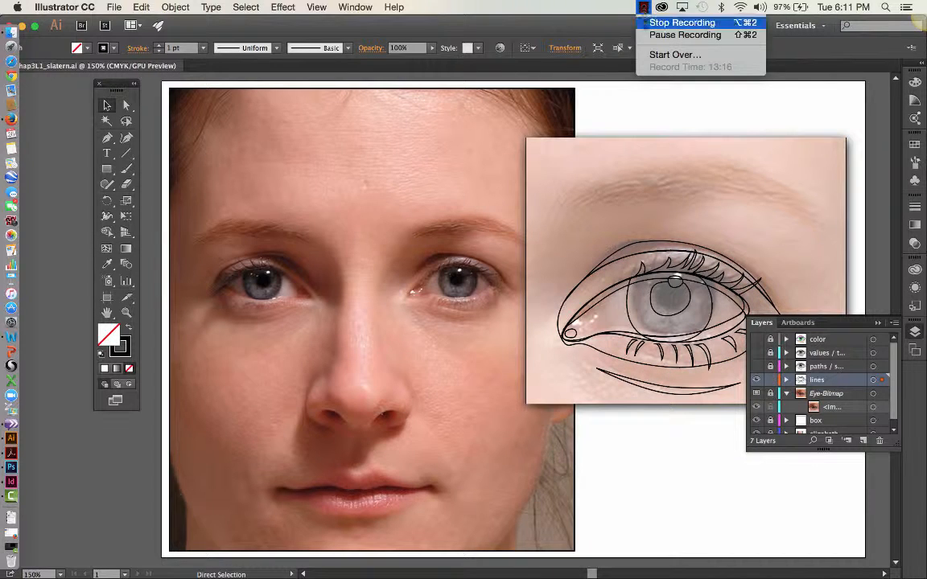